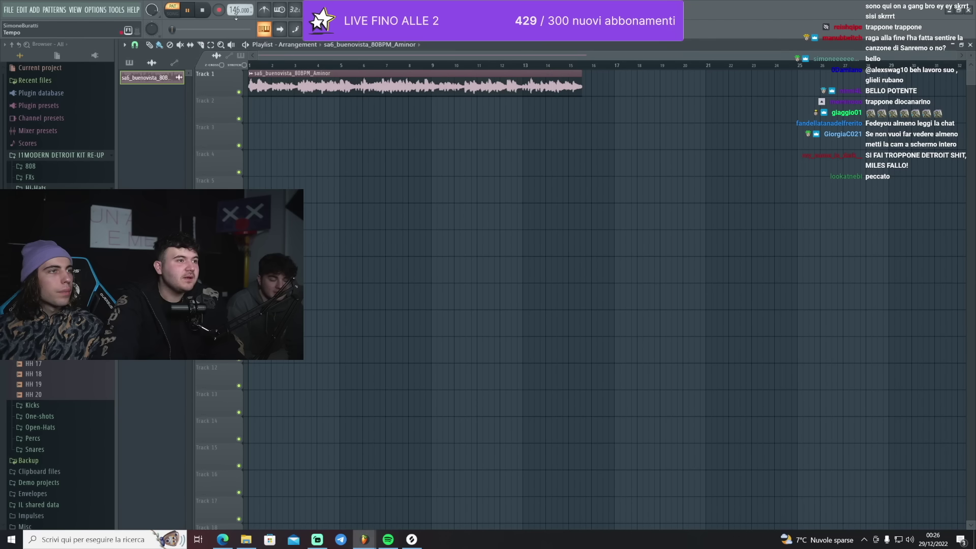
# Set the project tempo to 196 BPM and switch the sa6_buenovista sample's time-stretching mode to Auto.
pyautogui.moveTo(235, 13); pyautogui.dragTo(236, 2)
pyautogui.doubleClick(327, 75)
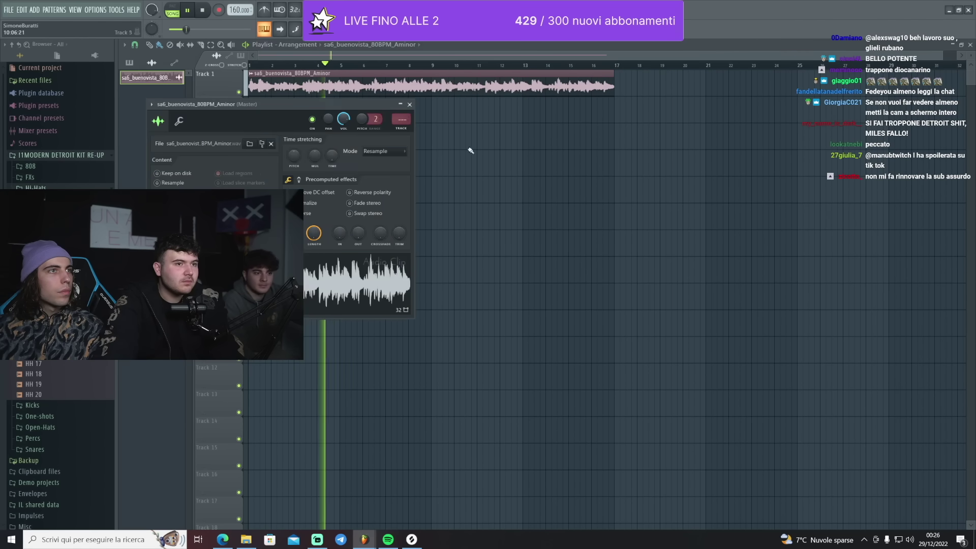
pyautogui.rightClick(333, 155)
pyautogui.click(353, 179)
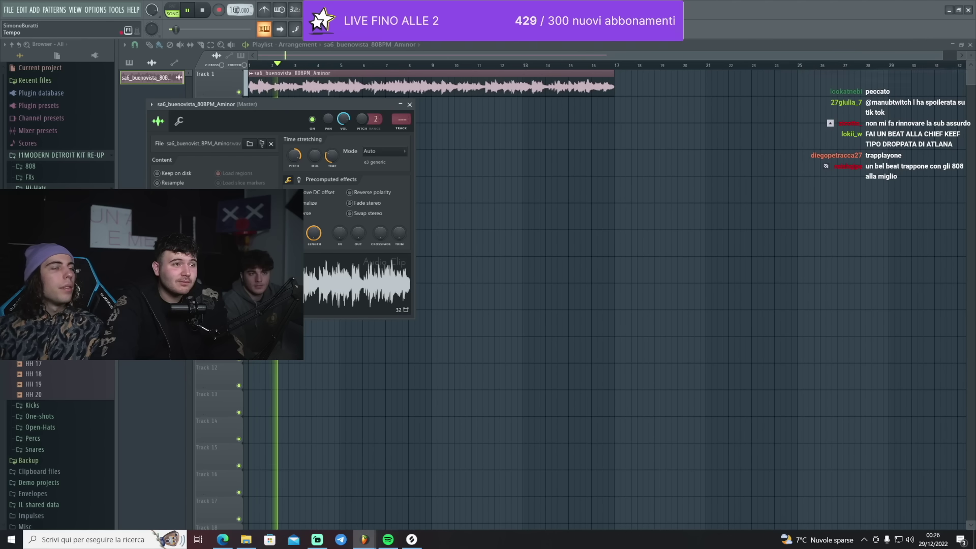
pyautogui.press('space')
pyautogui.press('space')
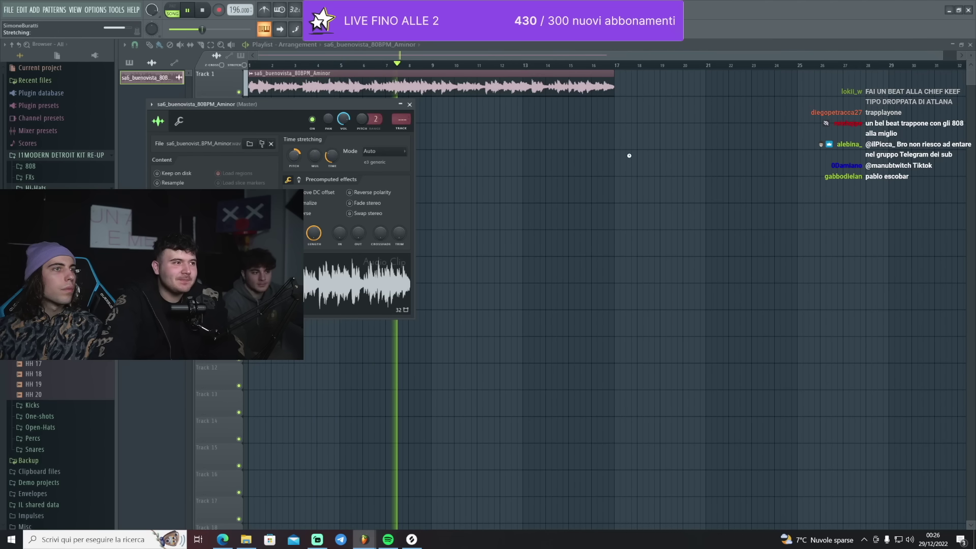
pyautogui.click(409, 104)
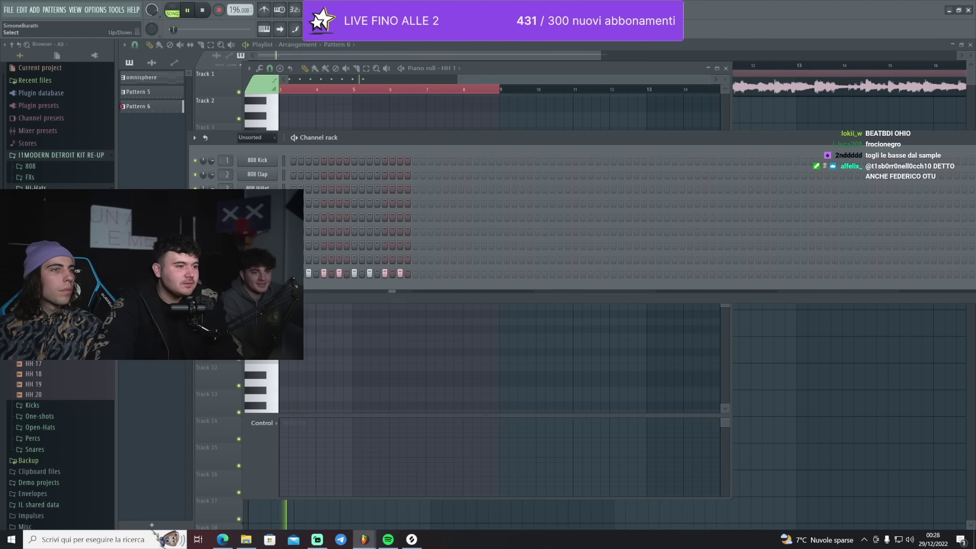
# Open the HH 1 channel's hi-hat steps in the piano roll and play them with the sample.
pyautogui.rightClick(275, 268)
pyautogui.click(586, 316)
pyautogui.press('space')
pyautogui.press('space')
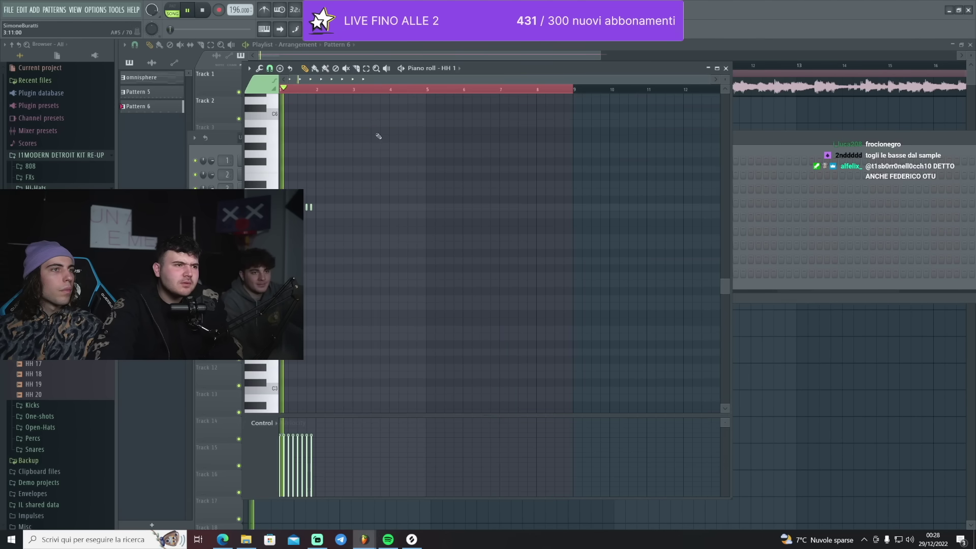
# Duplicate the one-bar HH 1 hi-hat notes repeatedly until they fill eight bars.
pyautogui.hotkey('ctrl', 'a')
pyautogui.press('space')
pyautogui.hotkey('ctrl', 'b')
pyautogui.hotkey('ctrl', 'b')
pyautogui.hotkey('ctrl', 'b')
pyautogui.hotkey('ctrl', 'a')
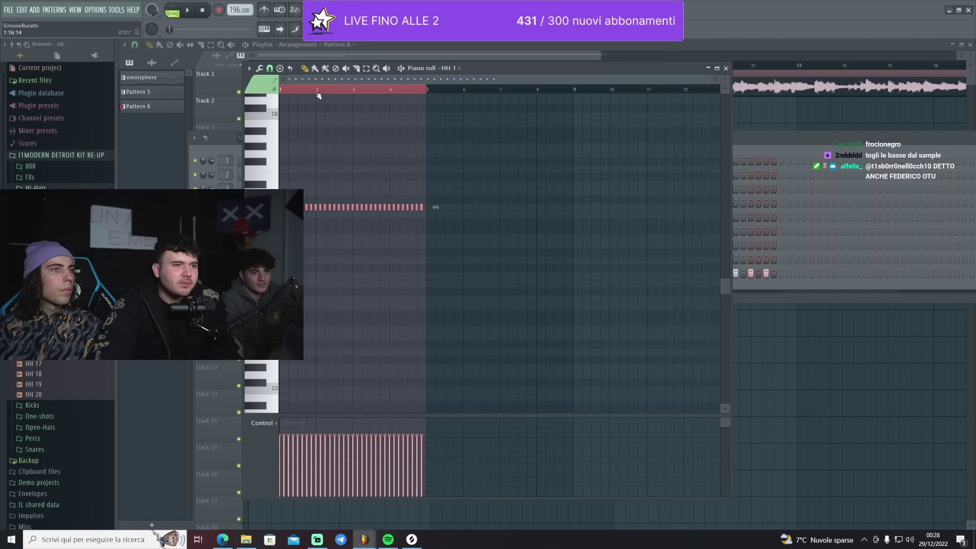
pyautogui.press('space')
pyautogui.press('F12')
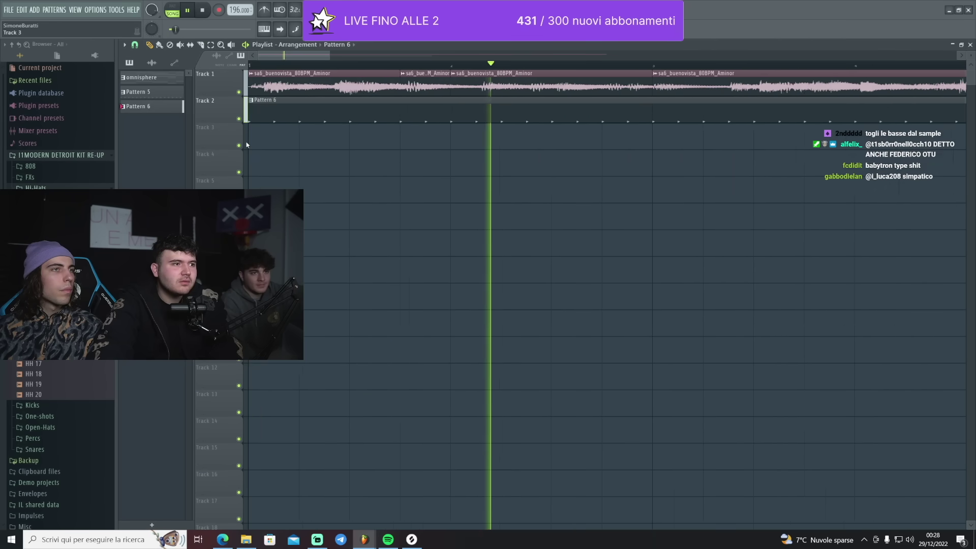
pyautogui.scroll(-5, 457, 87)
pyautogui.click(462, 84)
pyautogui.press('space')
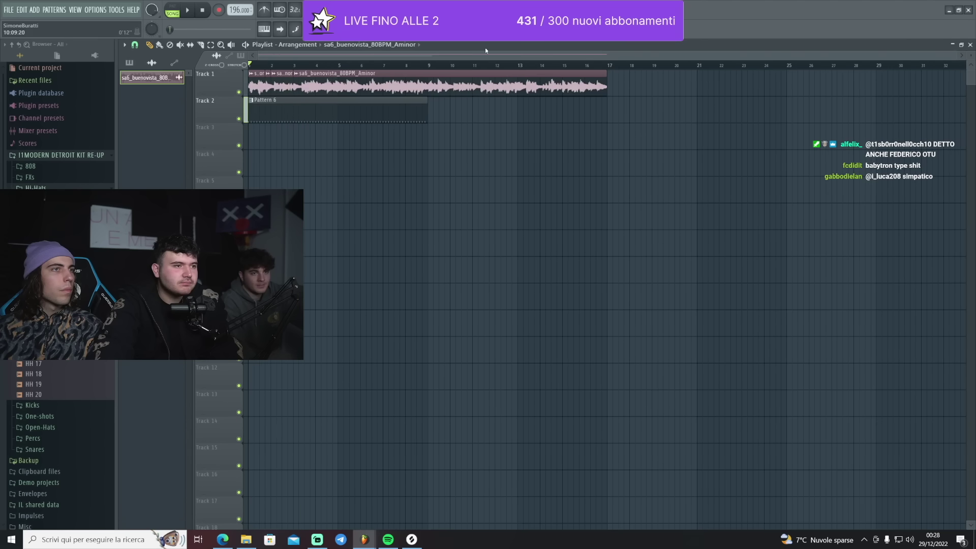
pyautogui.press('F6')
pyautogui.scroll(1, 257, 137)
pyautogui.click(259, 160)
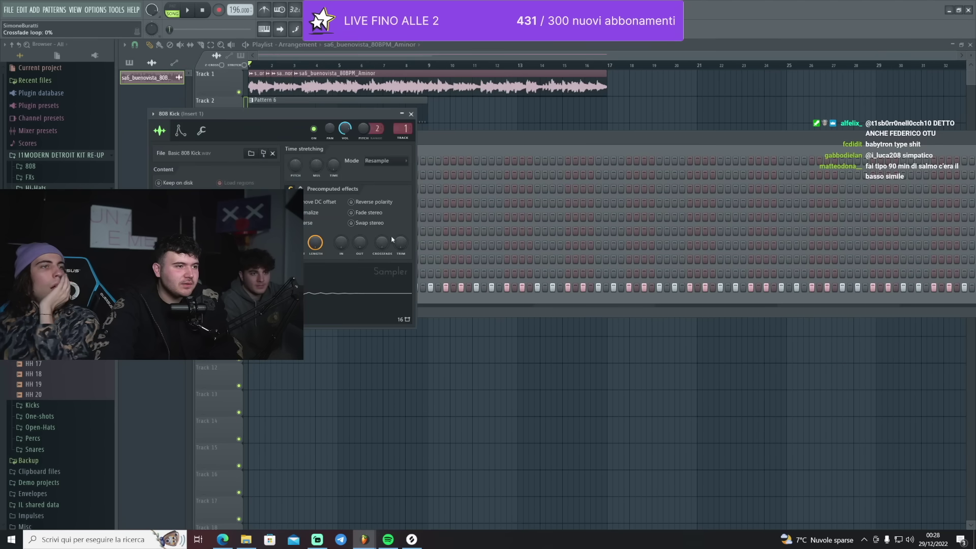
pyautogui.press('Escape')
pyautogui.press('F6')
# Lengthen the sample clip on Track 1 to eight bars so it ends flush with Pattern 6.
pyautogui.scroll(3, 302, 80)
pyautogui.press('space')
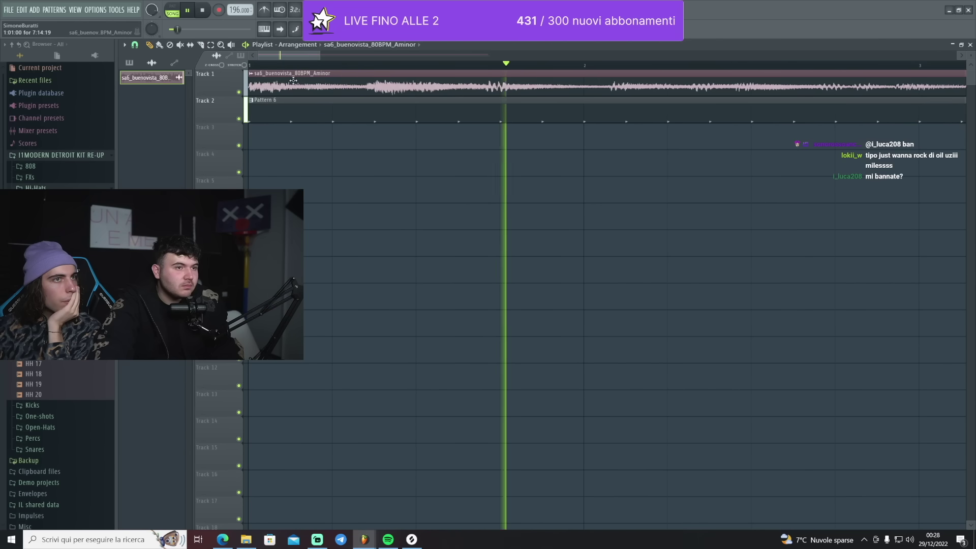
pyautogui.scroll(-2, 548, 68)
pyautogui.scroll(4, 609, 127)
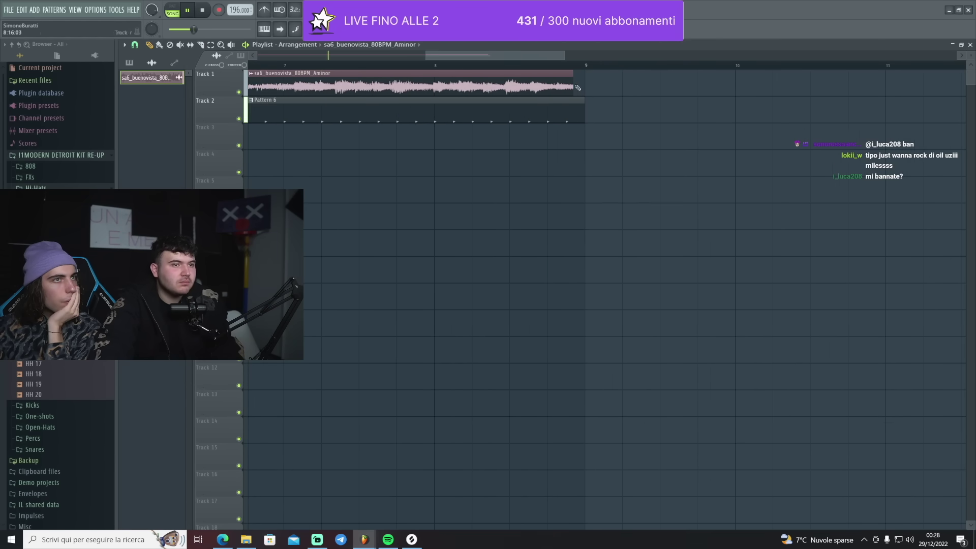
pyautogui.moveTo(573, 84); pyautogui.dragTo(584, 84)
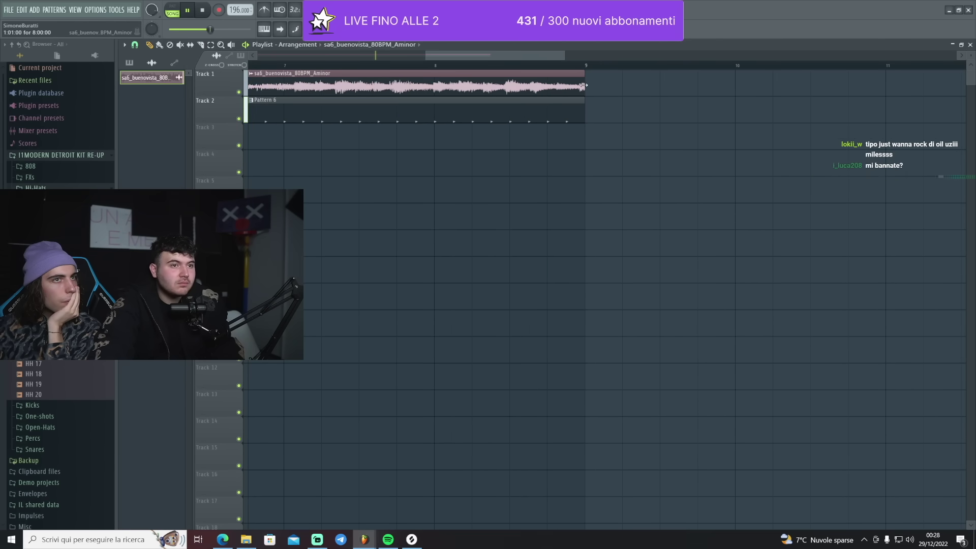
pyautogui.scroll(-4, 584, 86)
# Add the Rim 3 sample from the kit's Snares folder as a channel and open its piano roll.
pyautogui.press('F6')
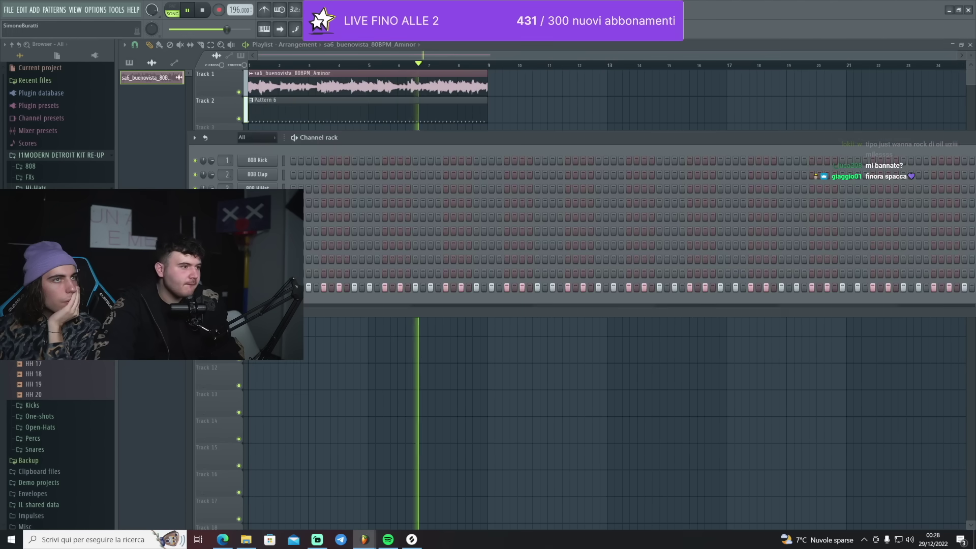
pyautogui.scroll(-2, 57, 295)
pyautogui.click(33, 377)
pyautogui.press('space')
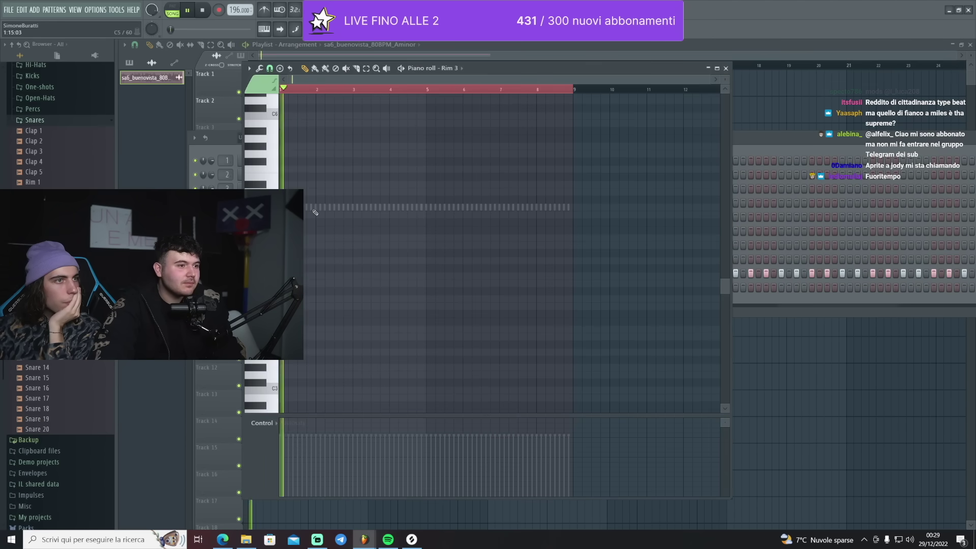
# Place a C5 Rim 3 hit midway through each of bars 1 to 4 and quantize the hits with the Default template.
pyautogui.scroll(3, 309, 210)
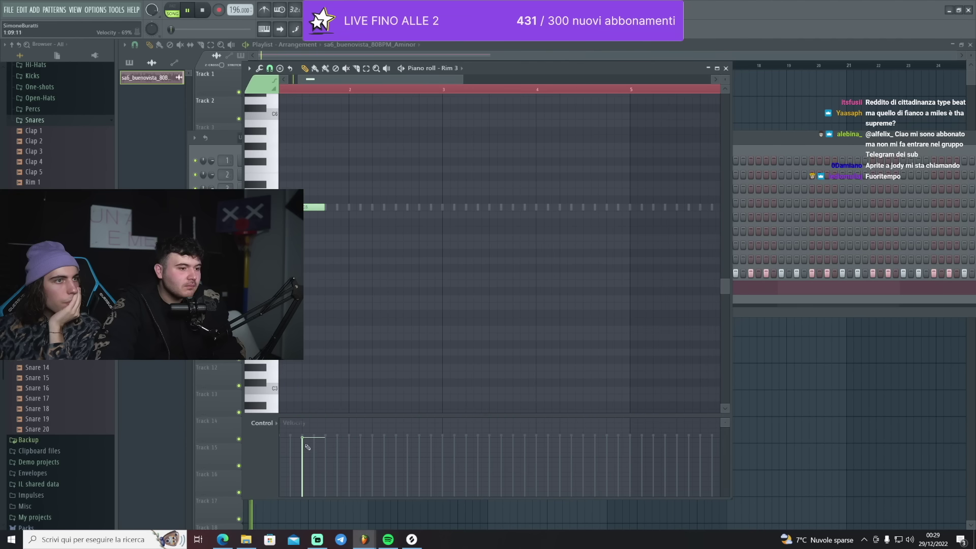
pyautogui.click(401, 207)
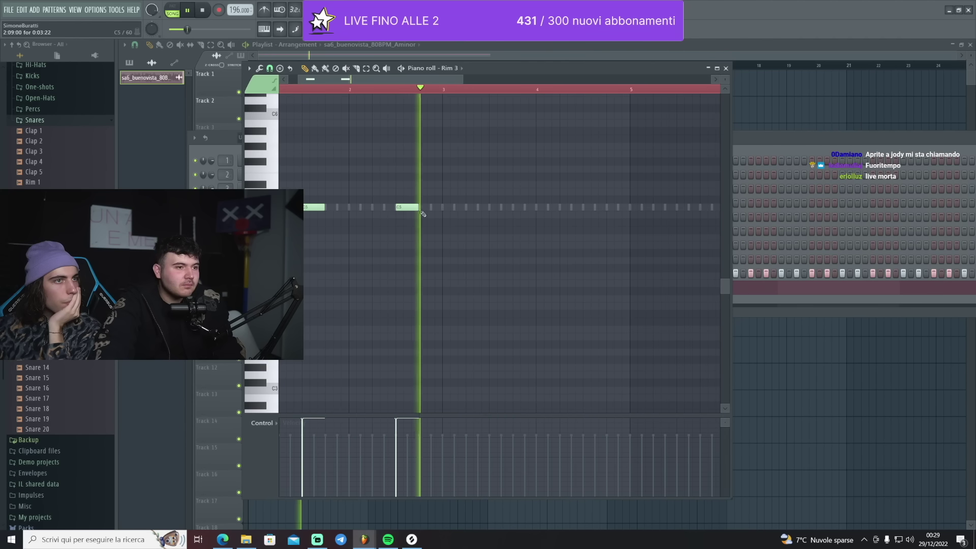
pyautogui.click(496, 207)
pyautogui.click(587, 207)
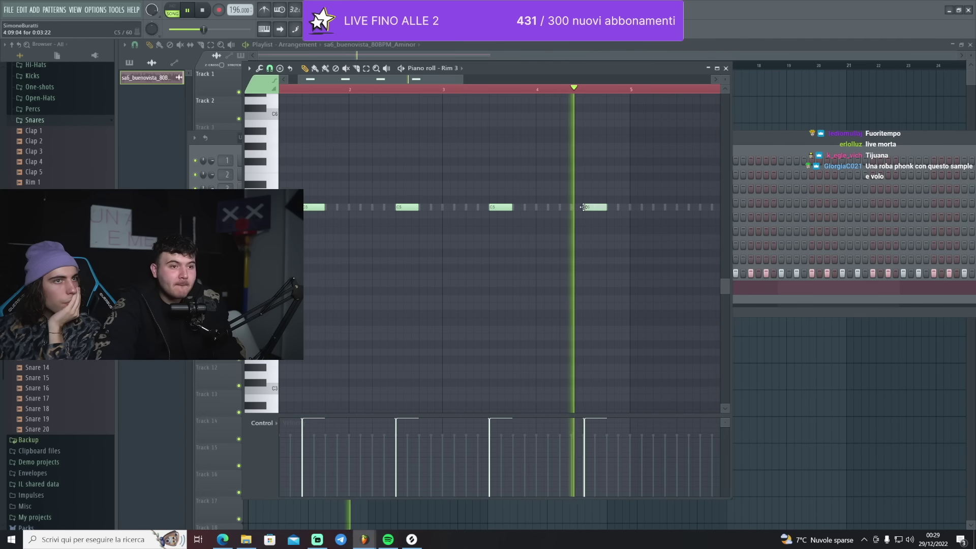
pyautogui.hotkey('alt', 'q')
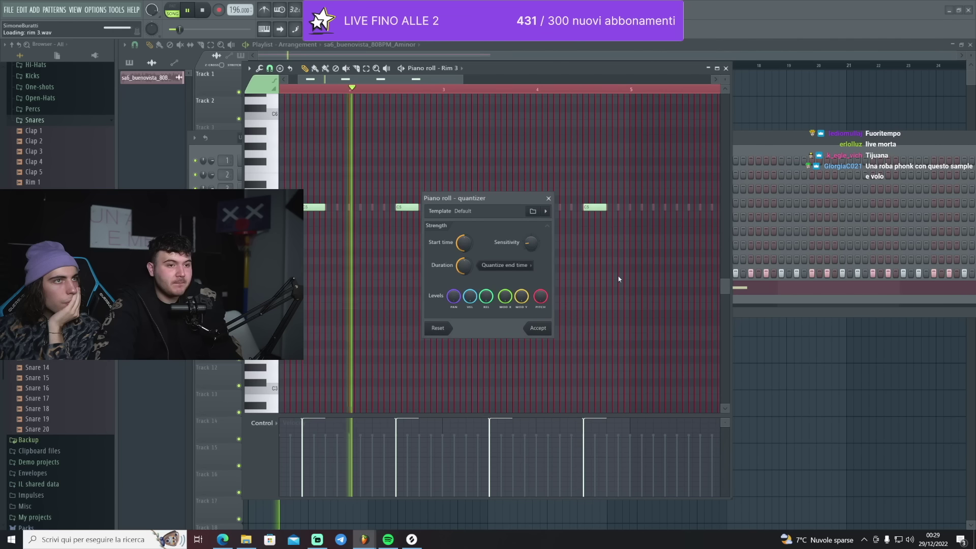
pyautogui.click(535, 330)
# Duplicate the four Rim 3 hits into bars 5 to 8.
pyautogui.scroll(-2, 498, 260)
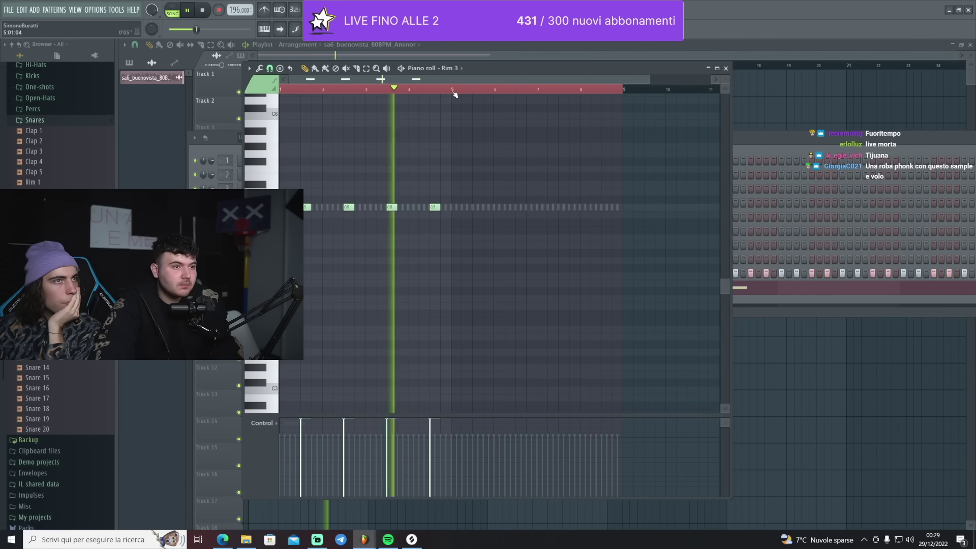
pyautogui.hotkey('ctrl', 'a')
pyautogui.hotkey('ctrl', 'b')
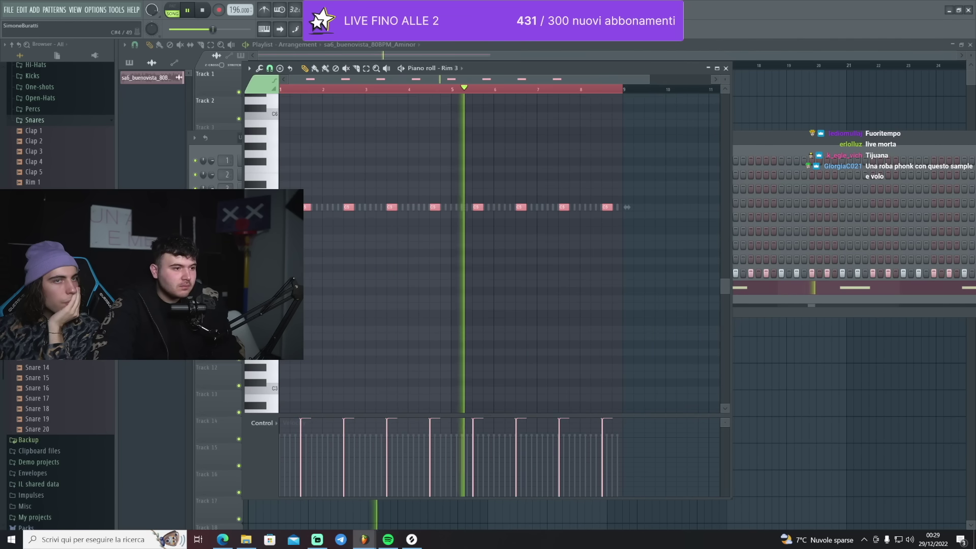
# Raise the boost in the Rim 3 channel's precomputed effects.
pyautogui.moveTo(503, 72); pyautogui.dragTo(710, 67)
pyautogui.click(257, 273)
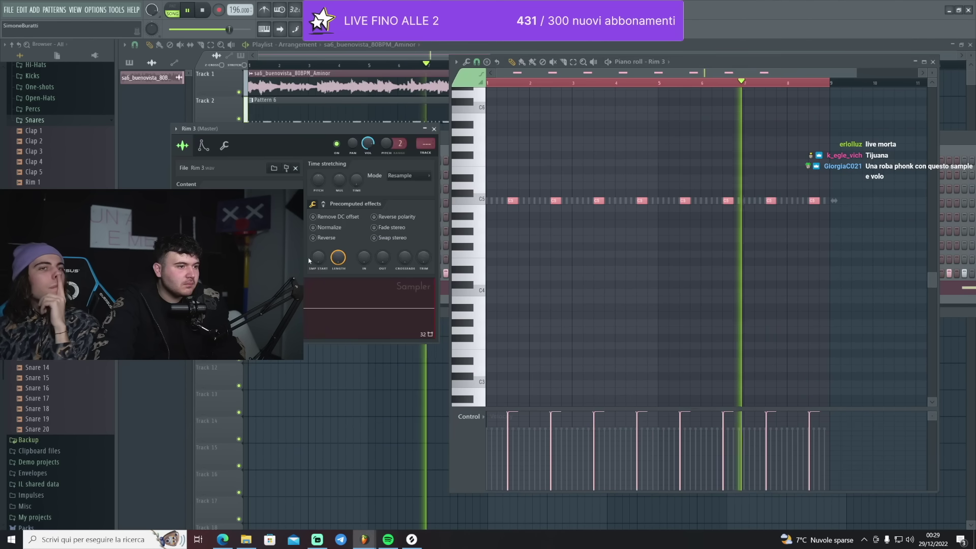
pyautogui.click(323, 204)
pyautogui.moveTo(318, 220); pyautogui.dragTo(319, 200)
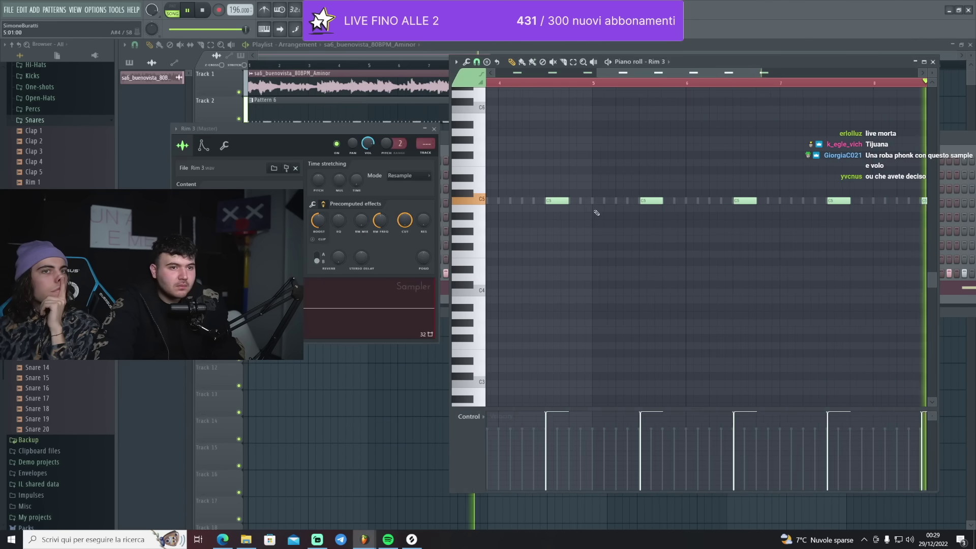
pyautogui.moveTo(654, 200); pyautogui.dragTo(741, 196)
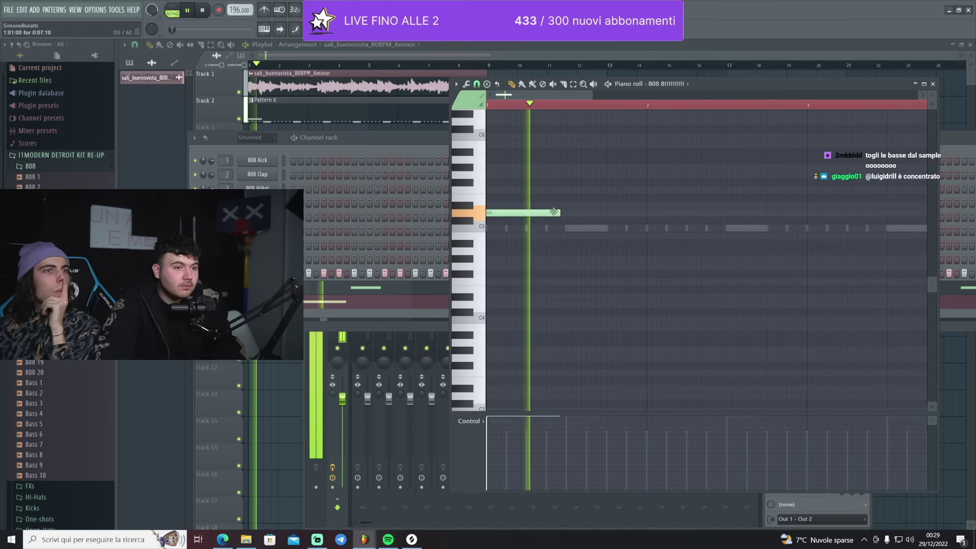
# Shorten the opening D5 note of the 808 to six steps and add a second D5 note directly after it.
pyautogui.press('space')
pyautogui.press('space')
pyautogui.press('space')
pyautogui.press('space')
pyautogui.moveTo(559, 212); pyautogui.dragTo(546, 213)
pyautogui.press('space')
pyautogui.press('space')
pyautogui.press('space')
pyautogui.press('space')
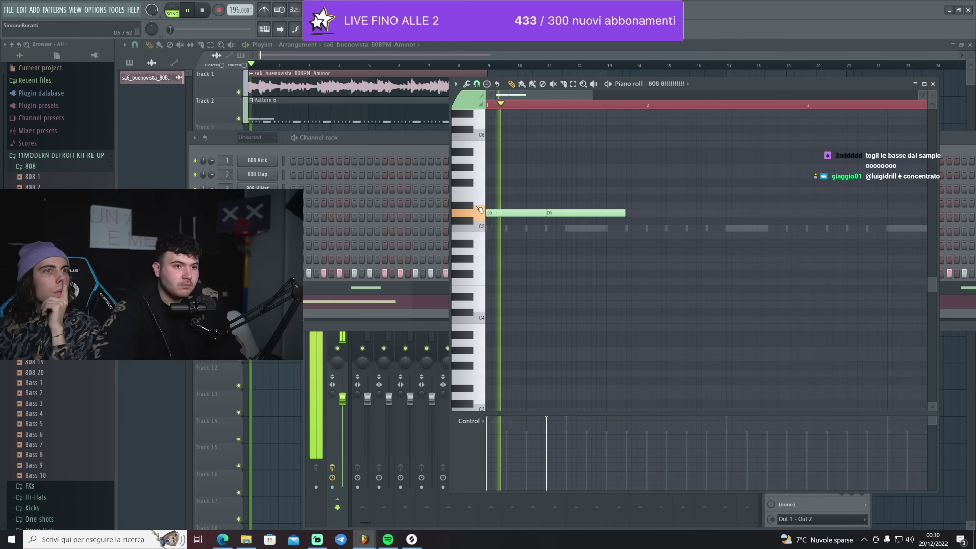
# Trim the second D5 808 note to about six steps and add the next bass note after it.
pyautogui.moveTo(624, 214); pyautogui.dragTo(605, 214)
pyautogui.press('space')
pyautogui.press('space')
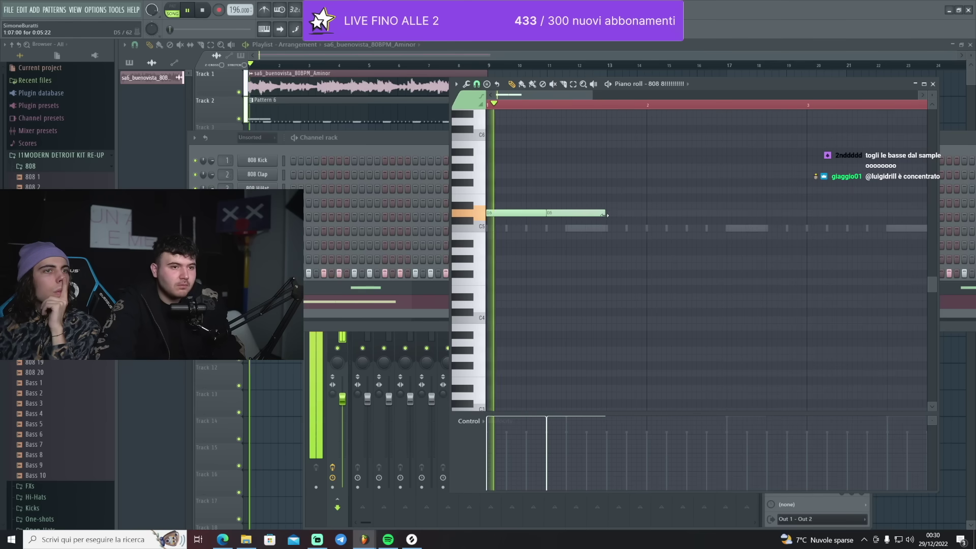
pyautogui.click(609, 213)
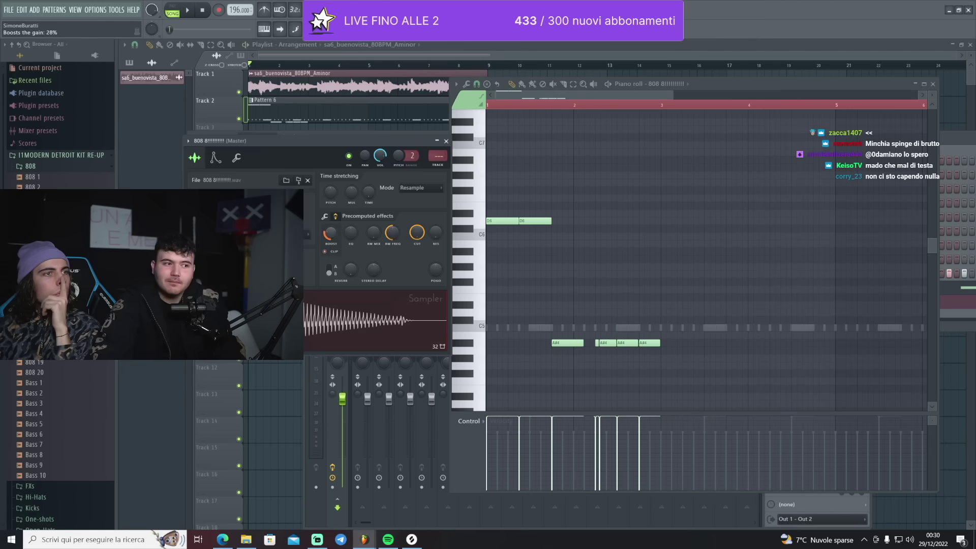
# Lower the 808 channel's boost to 20% during playback and add the next bass note after the A# notes.
pyautogui.press('space')
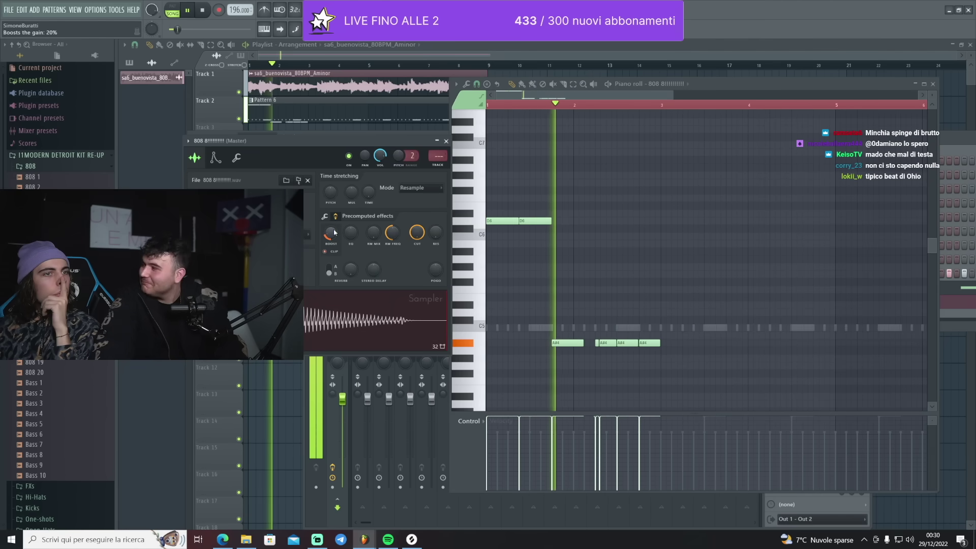
pyautogui.scroll(3, 569, 336)
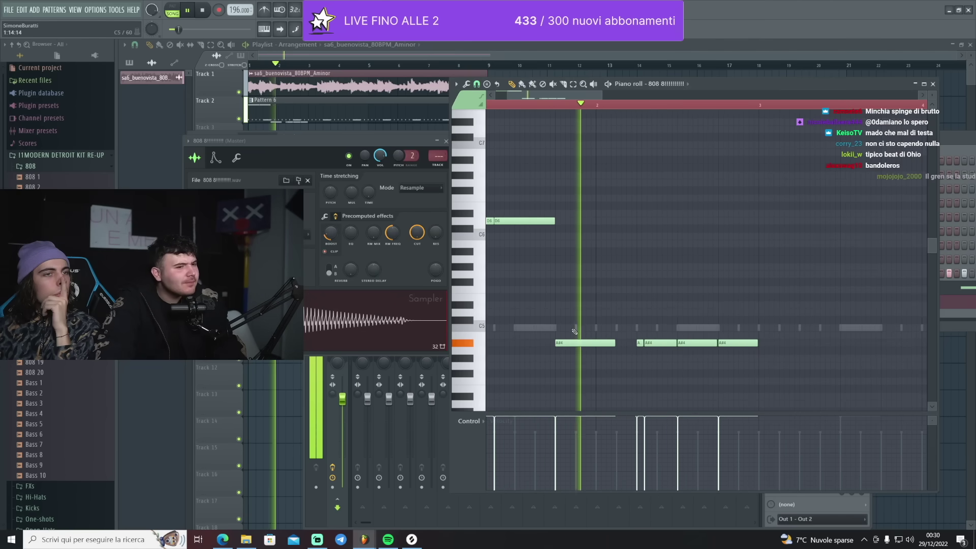
pyautogui.scroll(-4, 594, 315)
pyautogui.press('space')
pyautogui.scroll(-1, 601, 310)
pyautogui.click(618, 358)
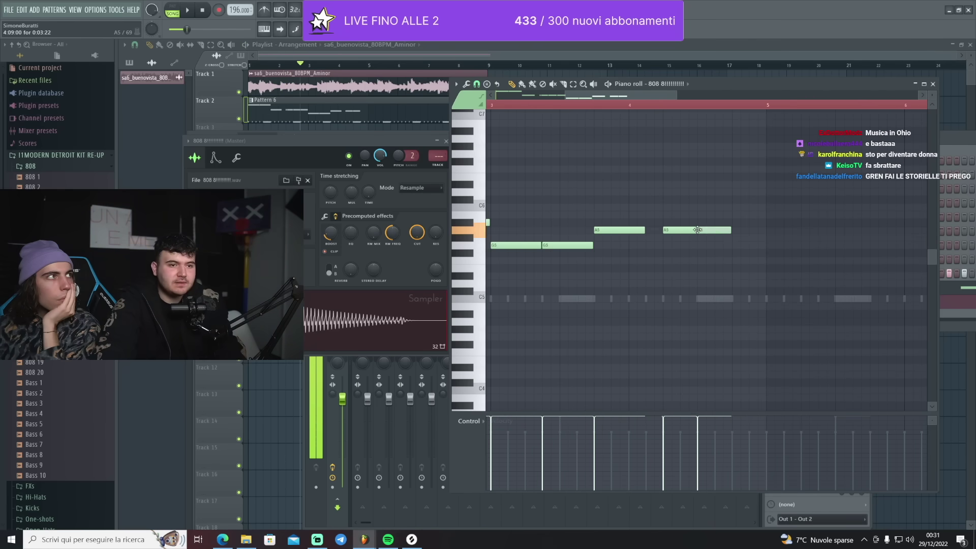
# Add a last A5 note to the 808 line at the end of bar 4 and play the pattern back.
pyautogui.click(736, 229)
pyautogui.scroll(-3, 733, 230)
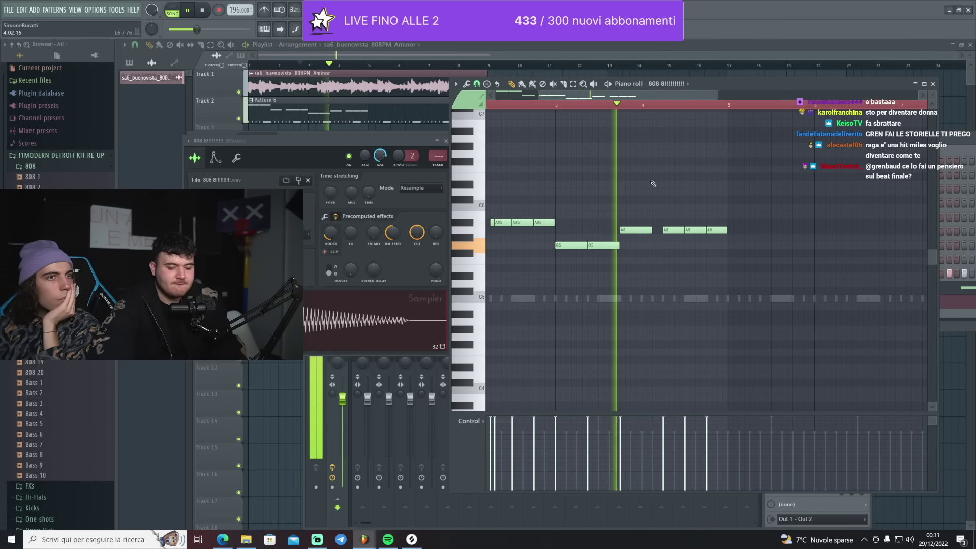
pyautogui.press('space')
pyautogui.press('space')
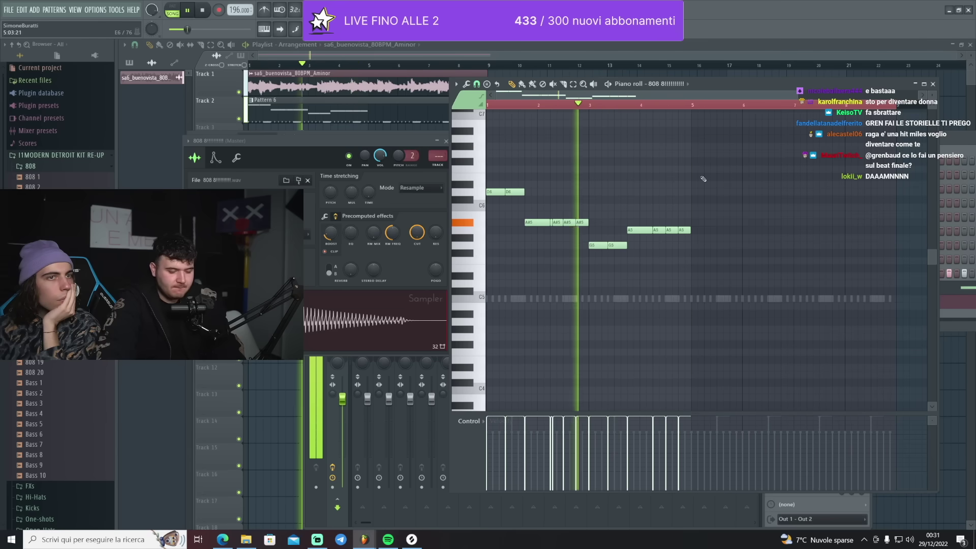
# Duplicate the four-bar 808 bass line into bars 5 to 8.
pyautogui.moveTo(693, 106); pyautogui.dragTo(487, 106)
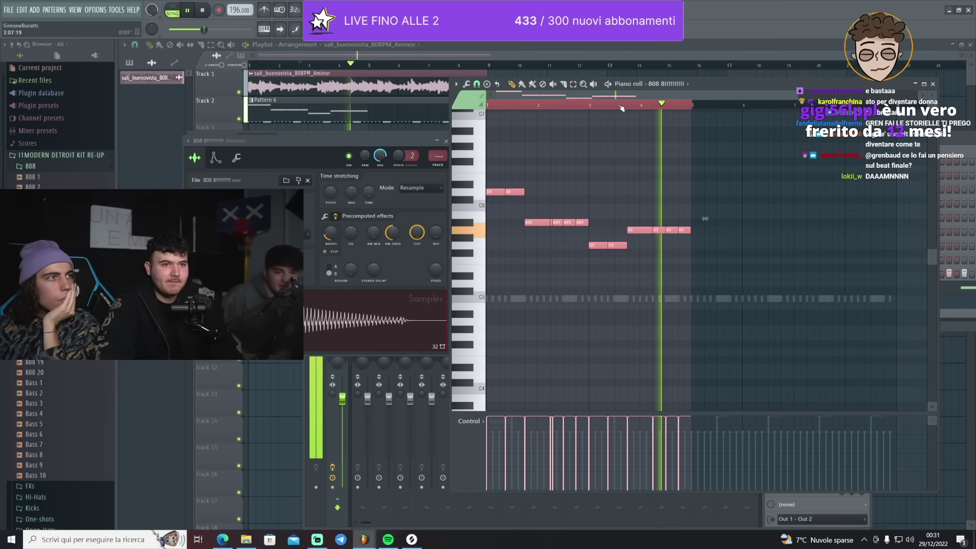
pyautogui.hotkey('ctrl', 'b')
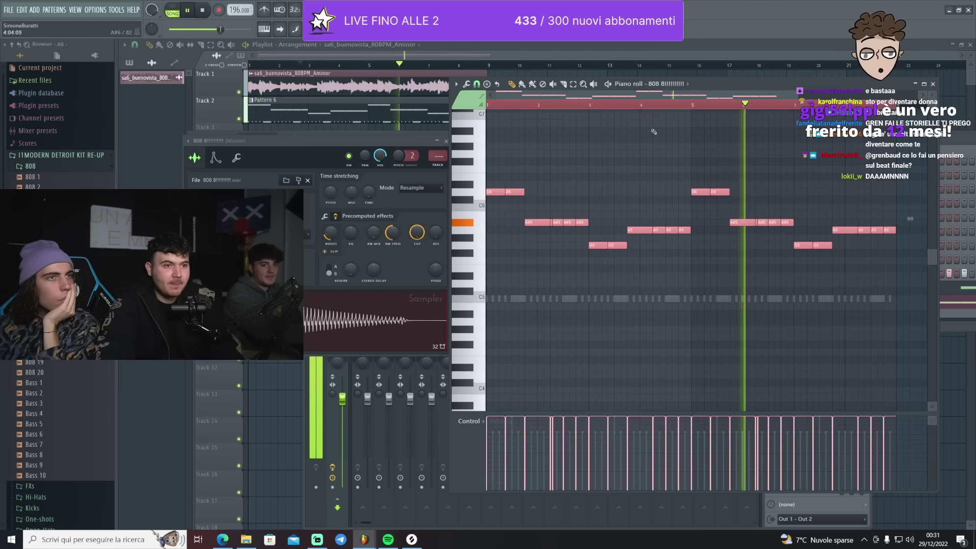
pyautogui.scroll(-6, 61, 254)
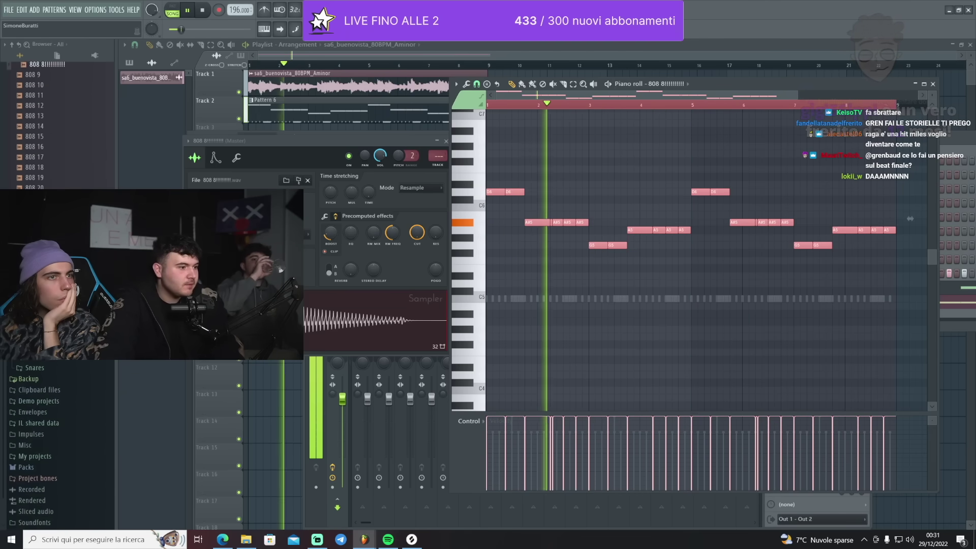
pyautogui.press('space')
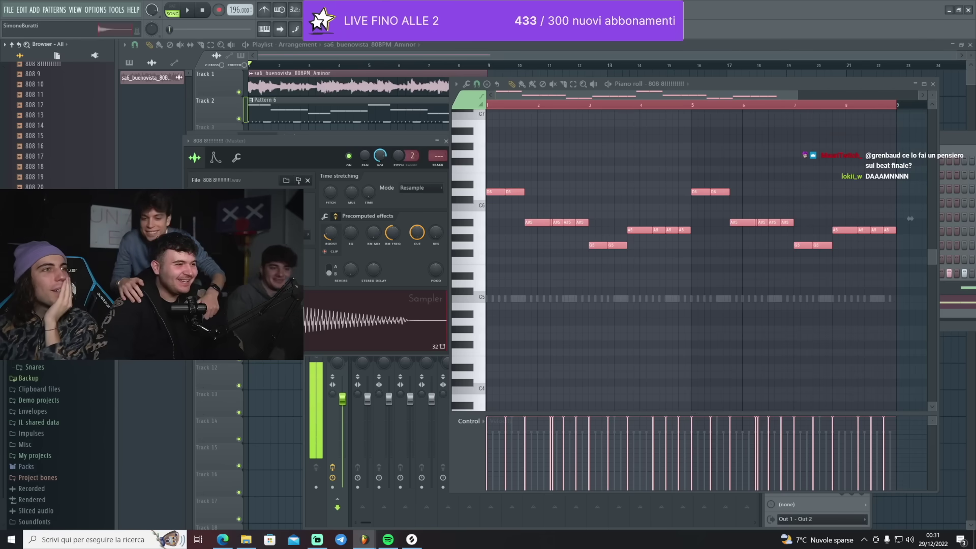
# Close the 808 channel windows and load another drum-kit sample as a new channel below the 808.
pyautogui.click(333, 146)
pyautogui.press('Escape')
pyautogui.press('Escape')
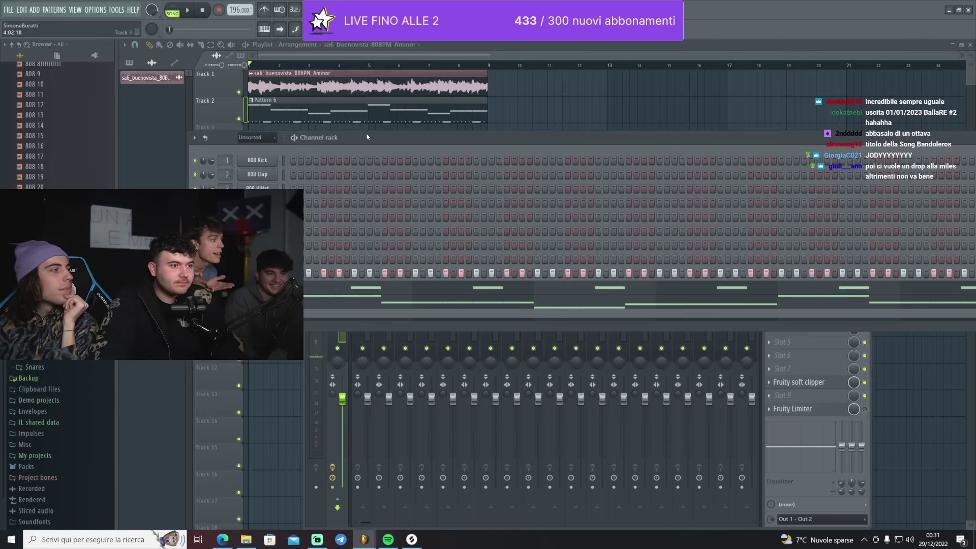
pyautogui.moveTo(35, 275); pyautogui.dragTo(257, 316)
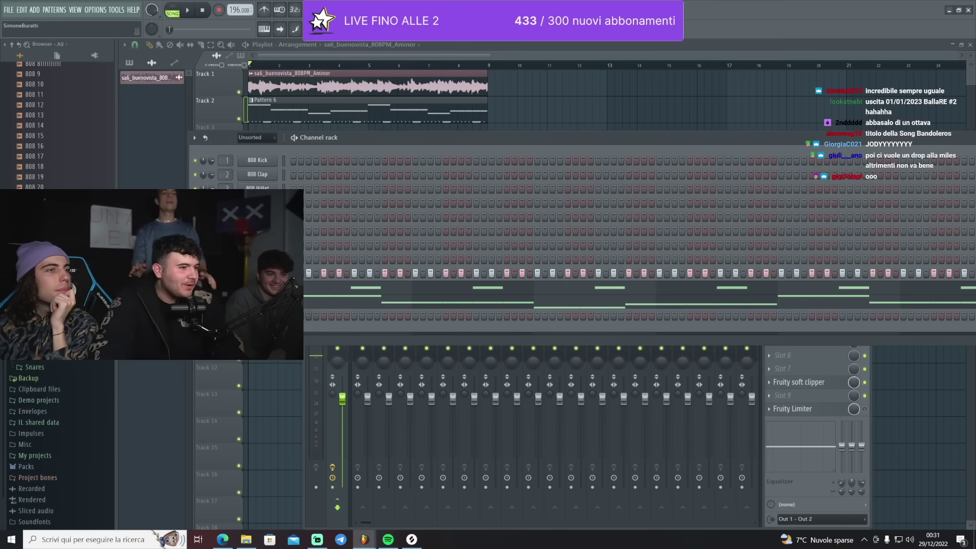
pyautogui.click(257, 316)
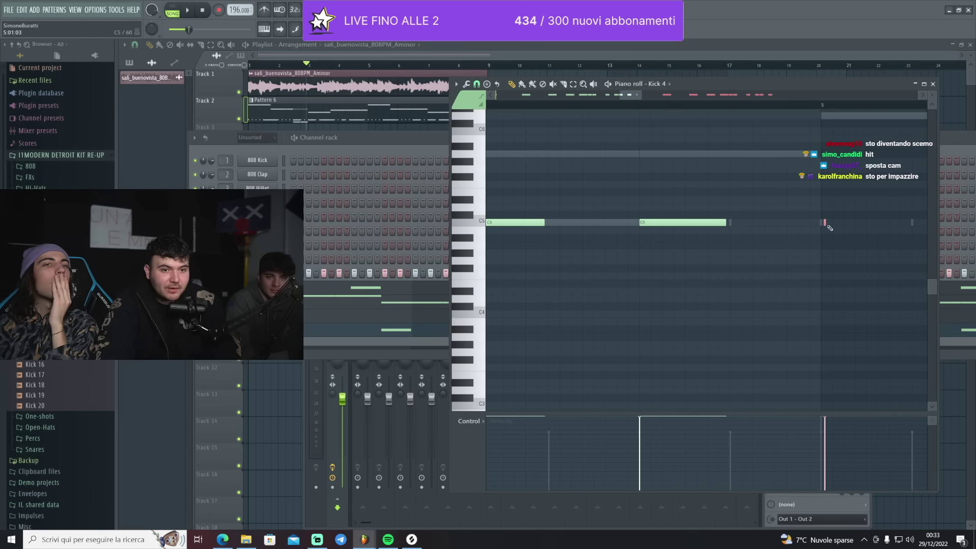
# Transpose the two Bass 6 notes up four semitones to D5 while the pattern plays.
pyautogui.scroll(-3, 640, 172)
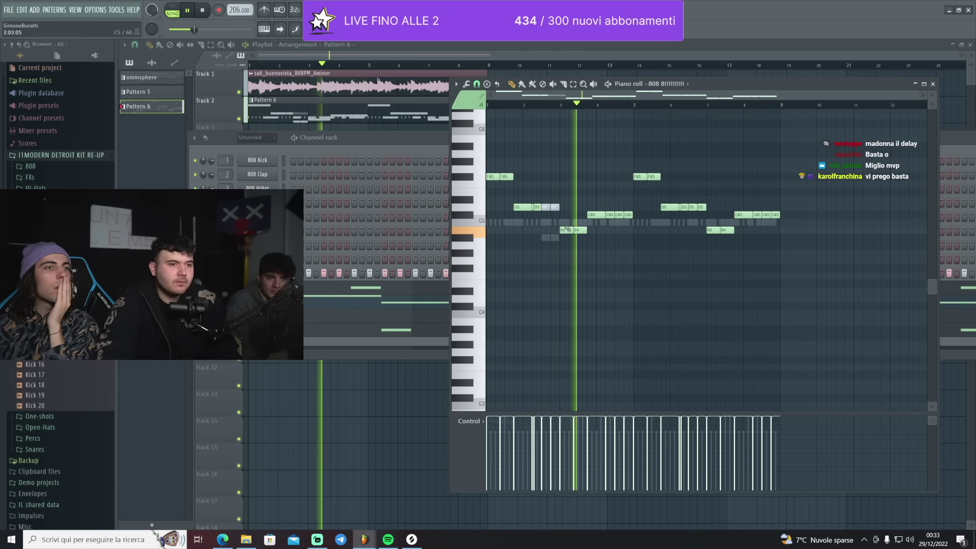
pyautogui.doubleClick(545, 238)
pyautogui.hotkey('shift', 'Up')
pyautogui.hotkey('shift', 'Up')
pyautogui.hotkey('shift', 'Up')
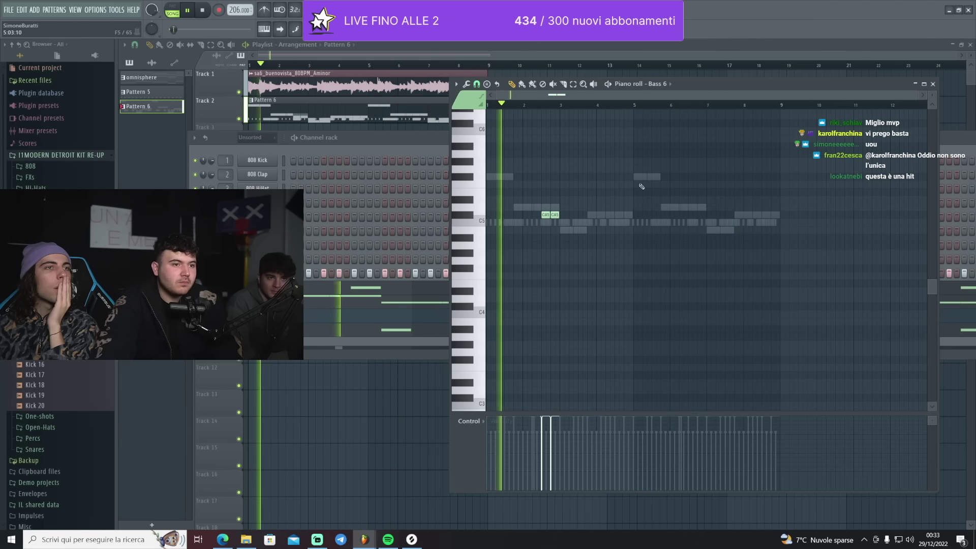
pyautogui.hotkey('shift', 'Up')
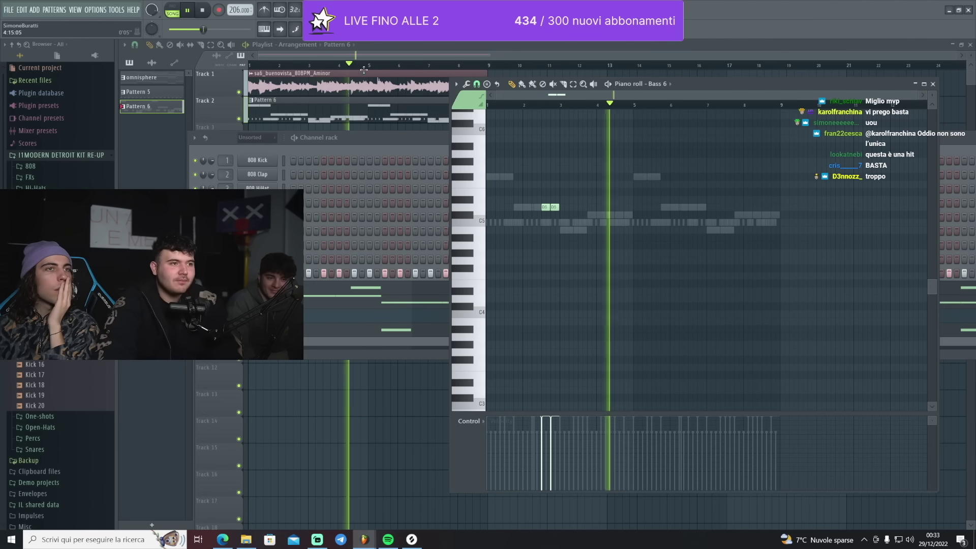
# Open the HH 1 channel's notes in the piano roll.
pyautogui.click(257, 274)
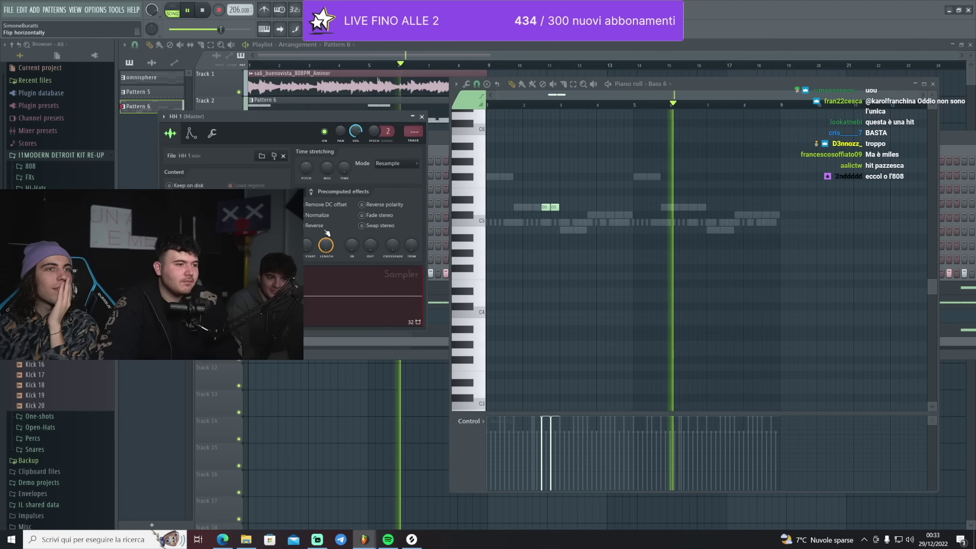
pyautogui.click(421, 117)
pyautogui.rightClick(276, 269)
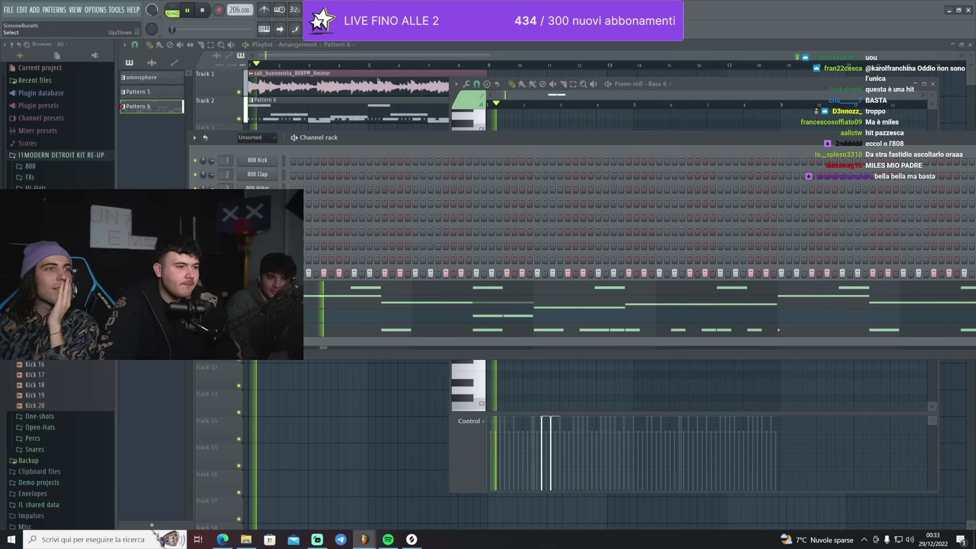
pyautogui.click(305, 272)
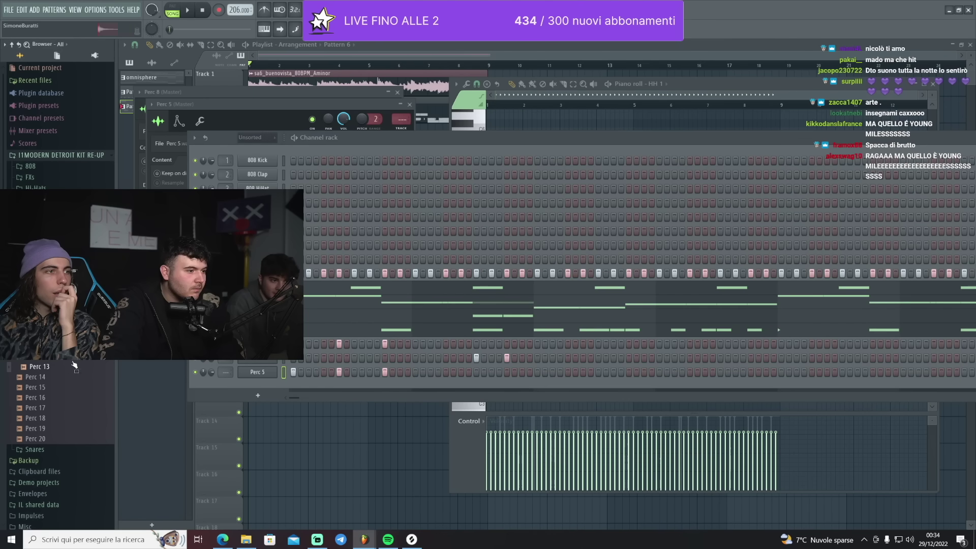
# Load Perc 13 as a new channel with hits on steps 1, 7 and 13, and close the percussion sampler windows.
pyautogui.moveTo(267, 387); pyautogui.dragTo(291, 387)
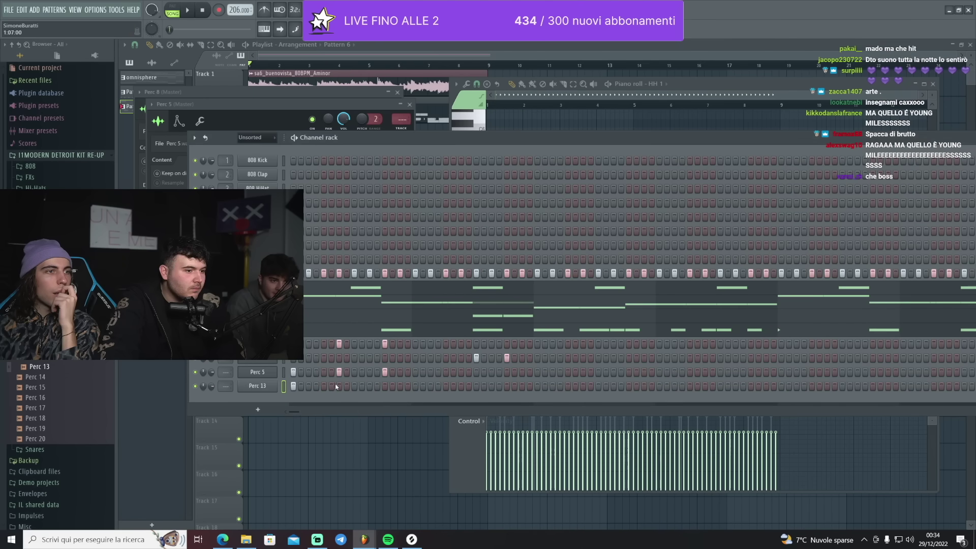
pyautogui.click(258, 386)
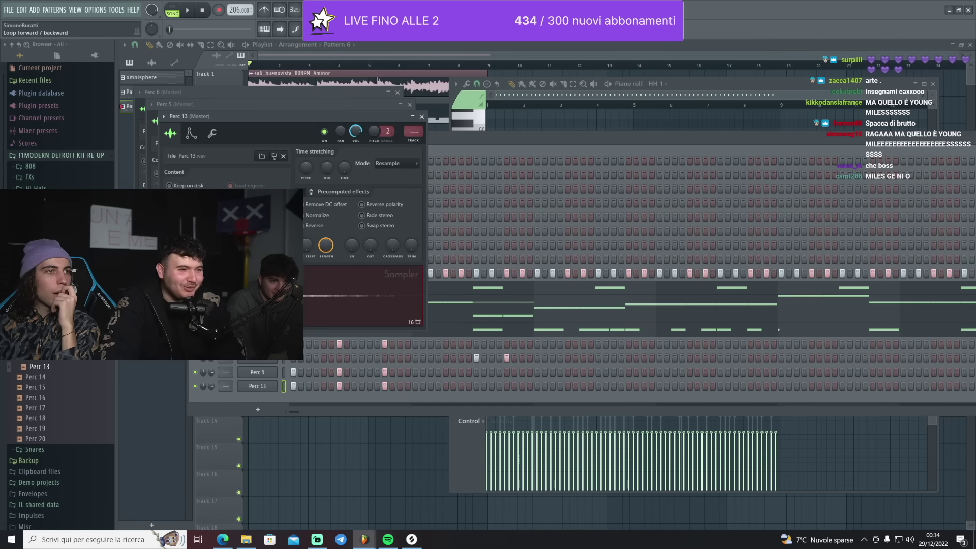
pyautogui.click(422, 117)
pyautogui.click(409, 104)
pyautogui.click(396, 92)
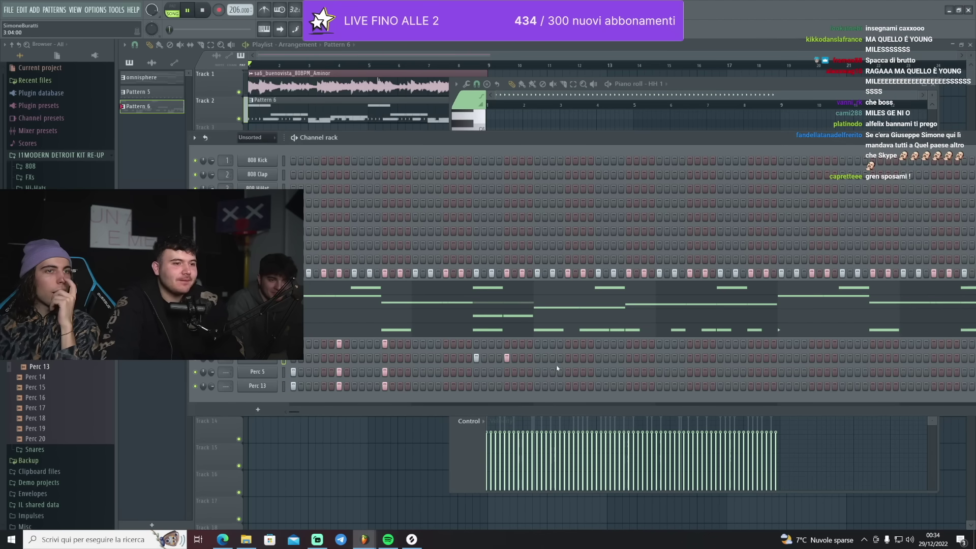
# Remove the hits on steps 25 and 29 from the percussion channel directly above Perc 5.
pyautogui.rightClick(476, 359)
pyautogui.rightClick(507, 358)
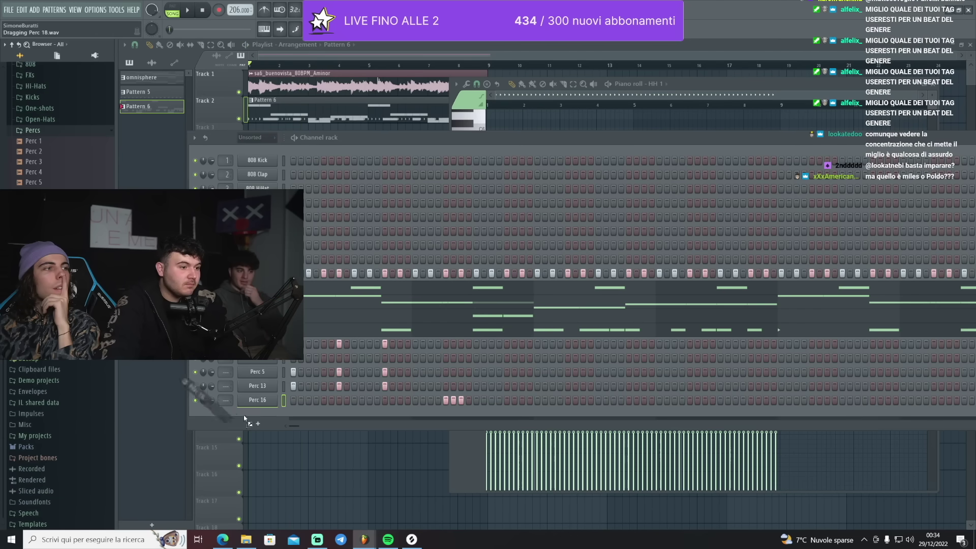
# Load Perc 18 as a new channel and raise its gain boost to about 11%.
pyautogui.moveTo(243, 418); pyautogui.dragTo(244, 420)
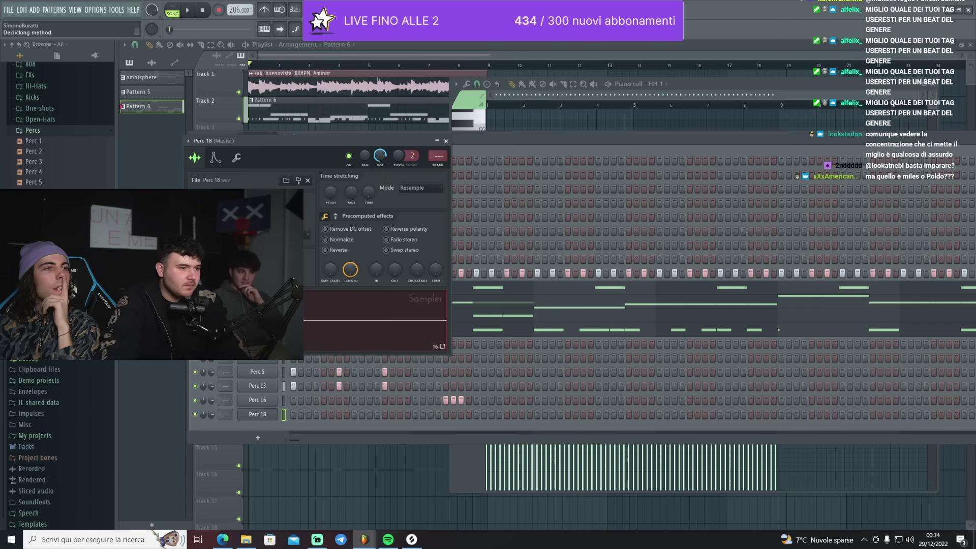
pyautogui.moveTo(330, 233); pyautogui.dragTo(330, 225)
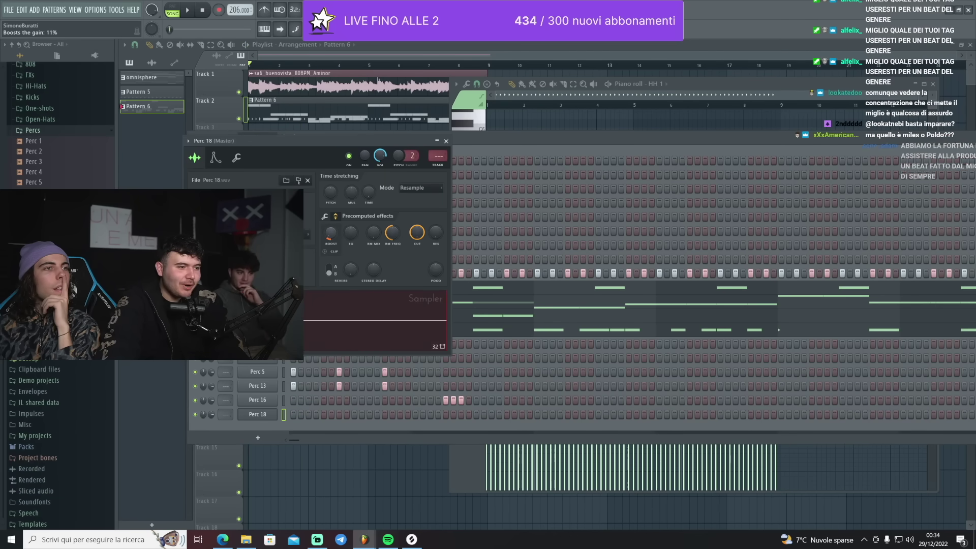
pyautogui.press('Escape')
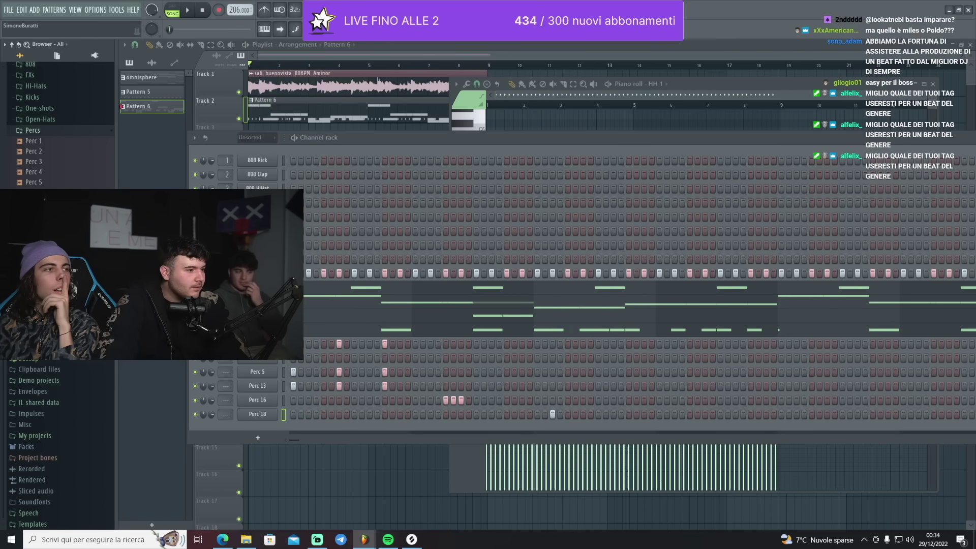
# Load Perc 20 as a new channel and place hits on steps 47 and 51.
pyautogui.moveTo(34, 336); pyautogui.dragTo(252, 430)
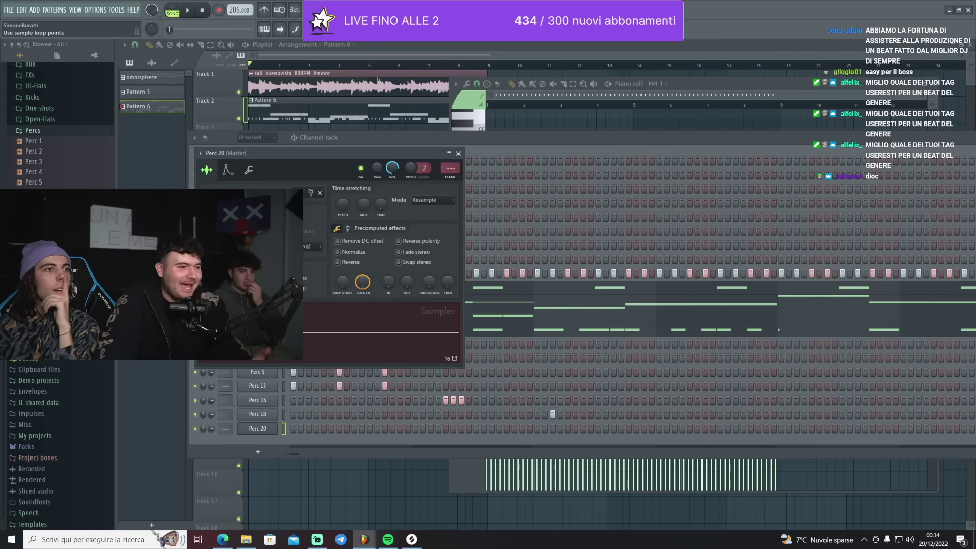
pyautogui.press('Escape')
pyautogui.click(30, 183)
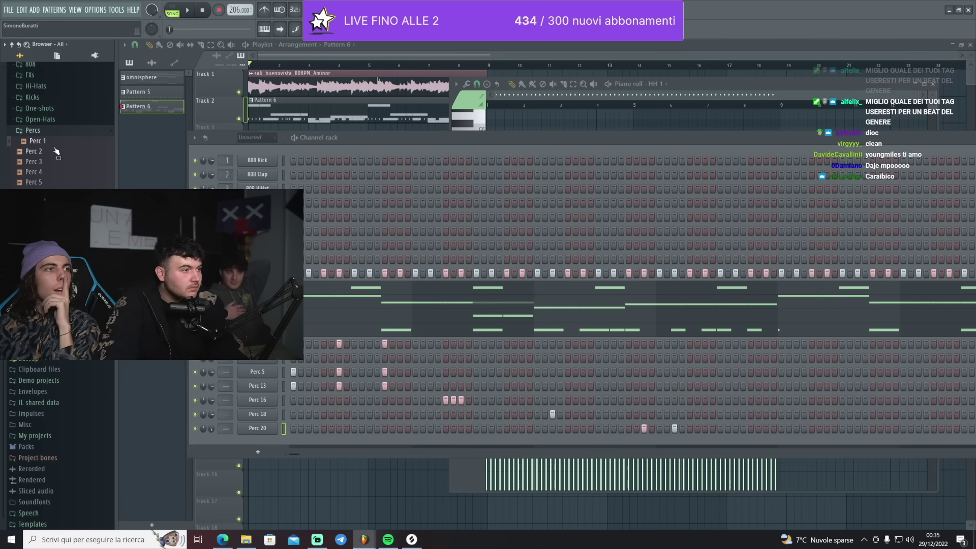
# Load Perc 2 as a new channel, place a hit on step 61 and play the pattern back.
pyautogui.moveTo(288, 428); pyautogui.dragTo(289, 432)
pyautogui.press('space')
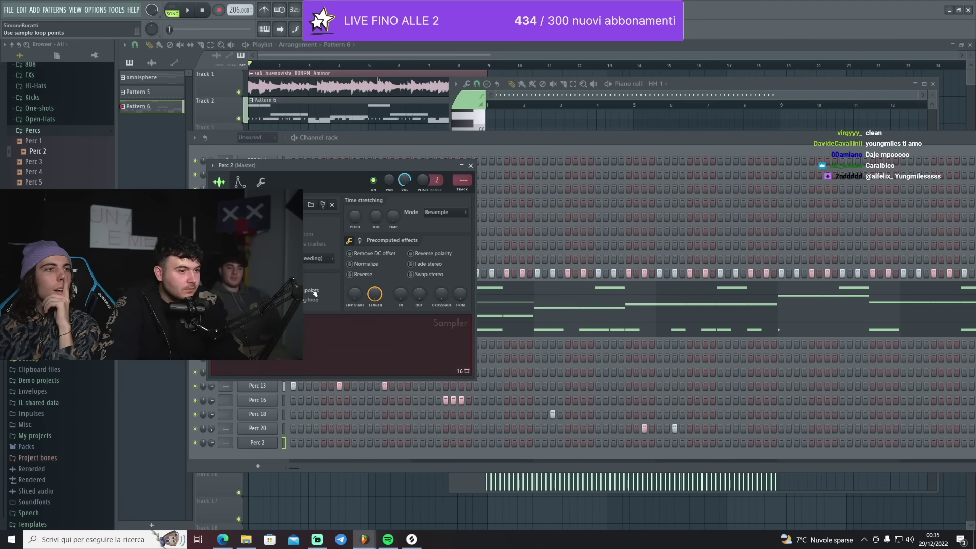
pyautogui.click(794, 420)
pyautogui.press('space')
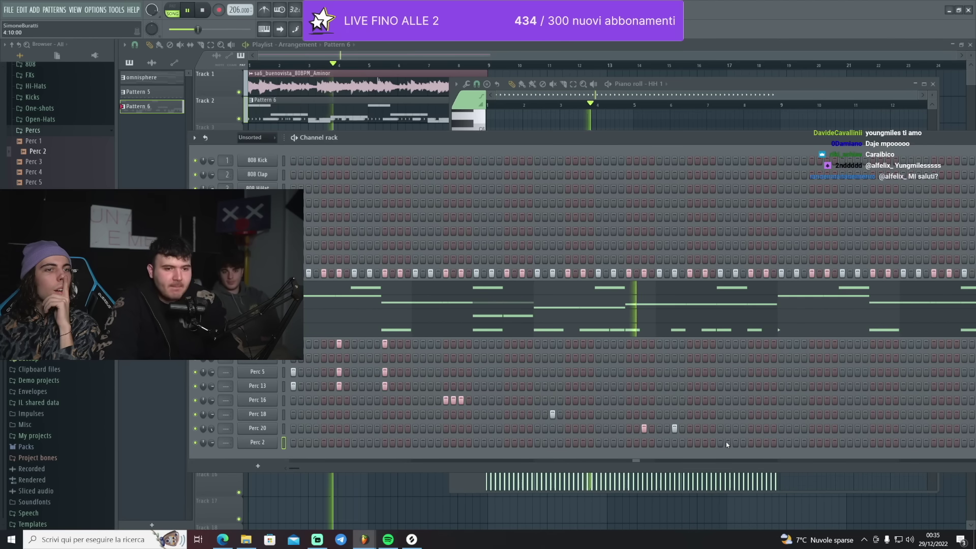
pyautogui.press('space')
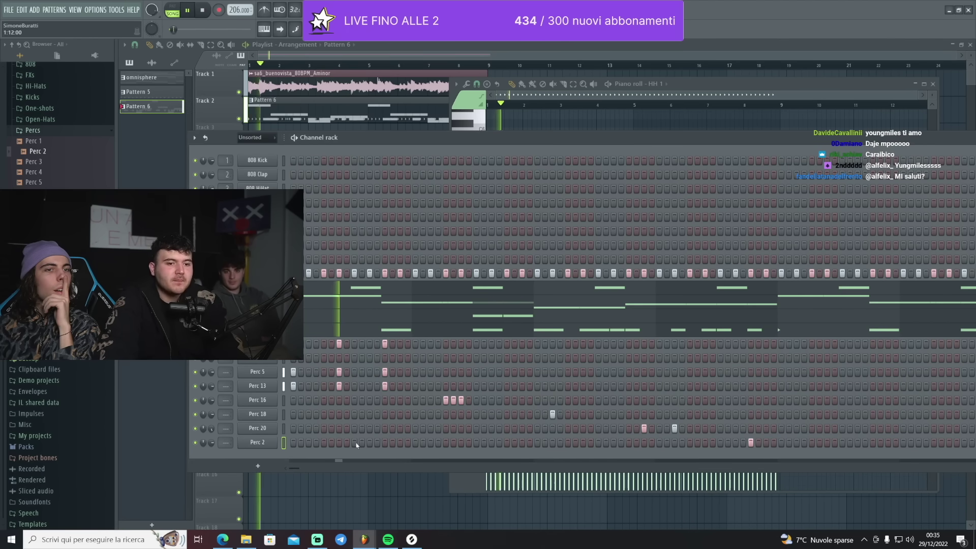
pyautogui.scroll(5, 51, 161)
pyautogui.press('space')
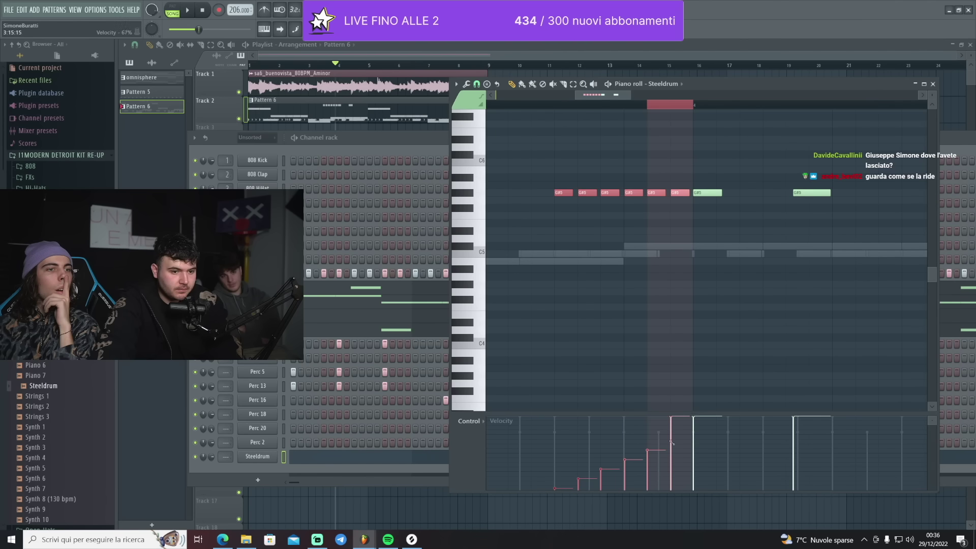
# Play back the Steeldrum phrase from just before its run of short G#5 notes.
pyautogui.press('space')
pyautogui.click(531, 109)
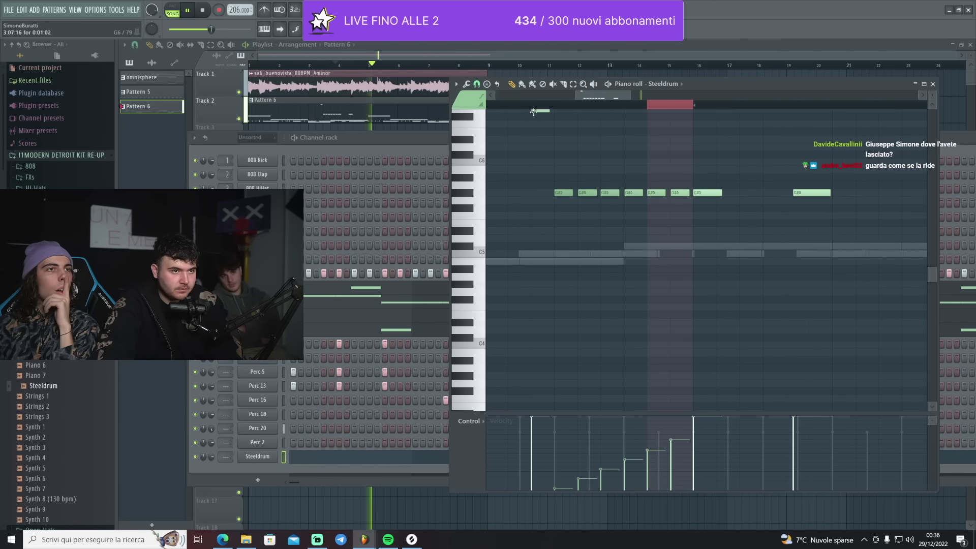
pyautogui.click(531, 105)
pyautogui.rightClick(533, 110)
pyautogui.click(536, 104)
pyautogui.scroll(-4, 549, 133)
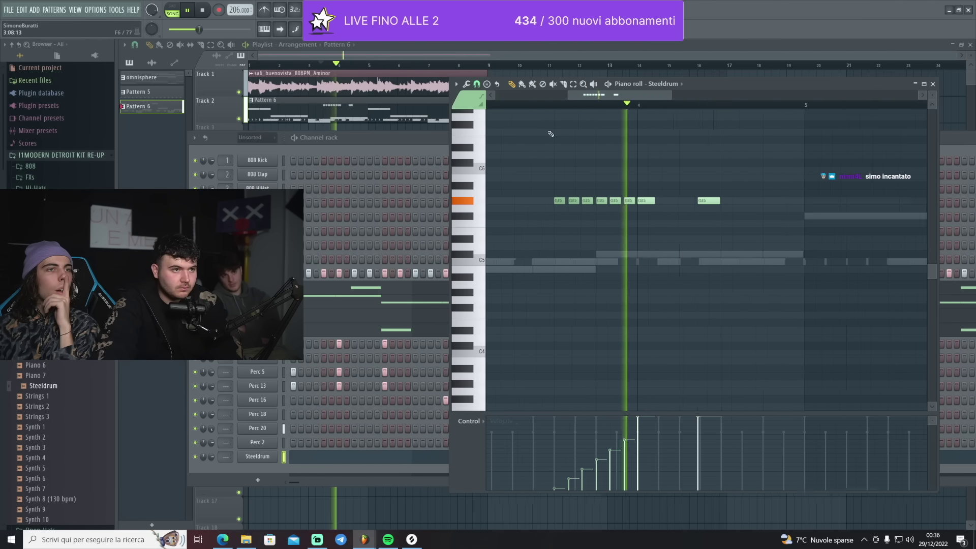
# Add a short A5 Steeldrum note between the two longer G#5 notes in bar 4.
pyautogui.press('space')
pyautogui.press('space')
pyautogui.scroll(2, 612, 193)
pyautogui.click(633, 200)
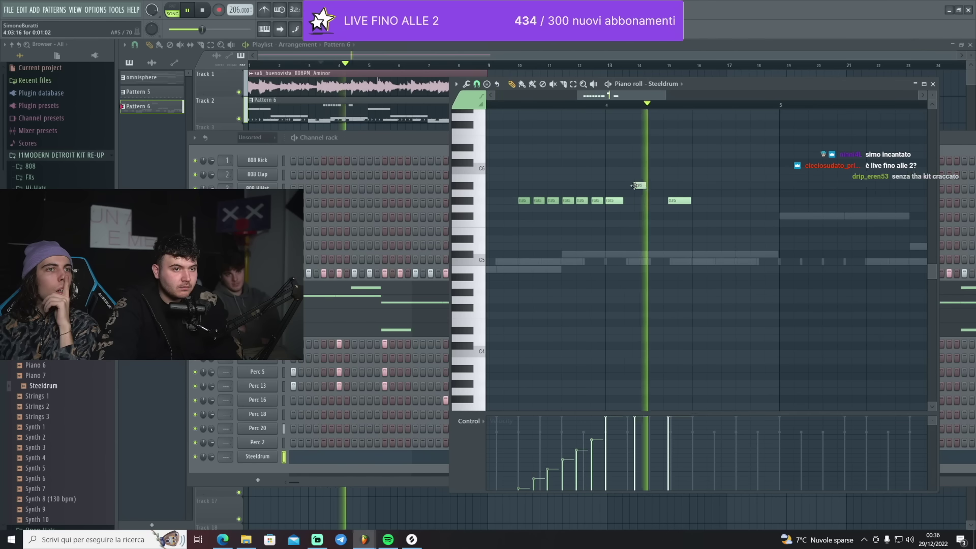
pyautogui.moveTo(635, 201); pyautogui.dragTo(636, 193)
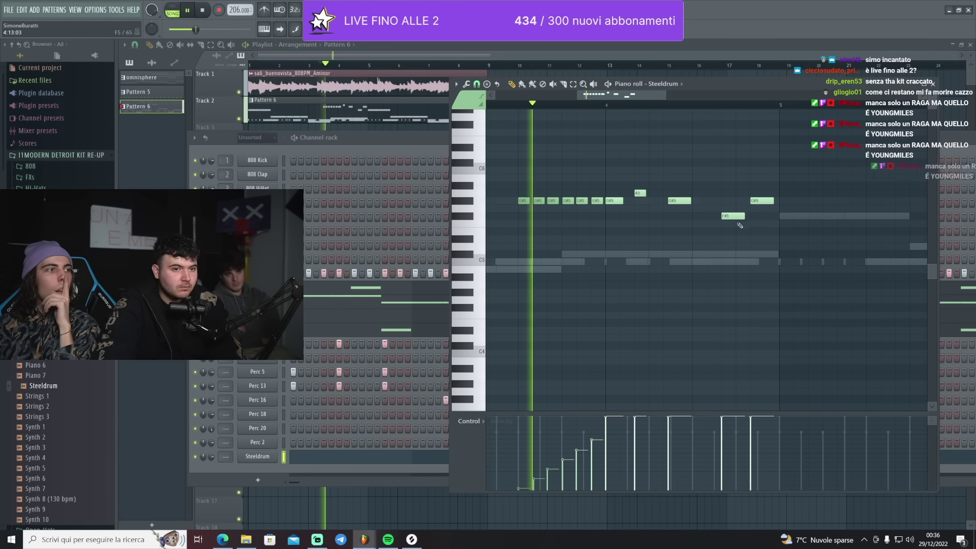
# Move the F#5 and final G#5 Steeldrum notes earlier in bar 4 and play the phrase back.
pyautogui.moveTo(734, 217)
pyautogui.mouseDown()
pyautogui.moveTo(718, 216)
pyautogui.moveTo(732, 201)
pyautogui.mouseUp()
pyautogui.scroll(-2, 718, 191)
pyautogui.press('space')
pyautogui.press('space')
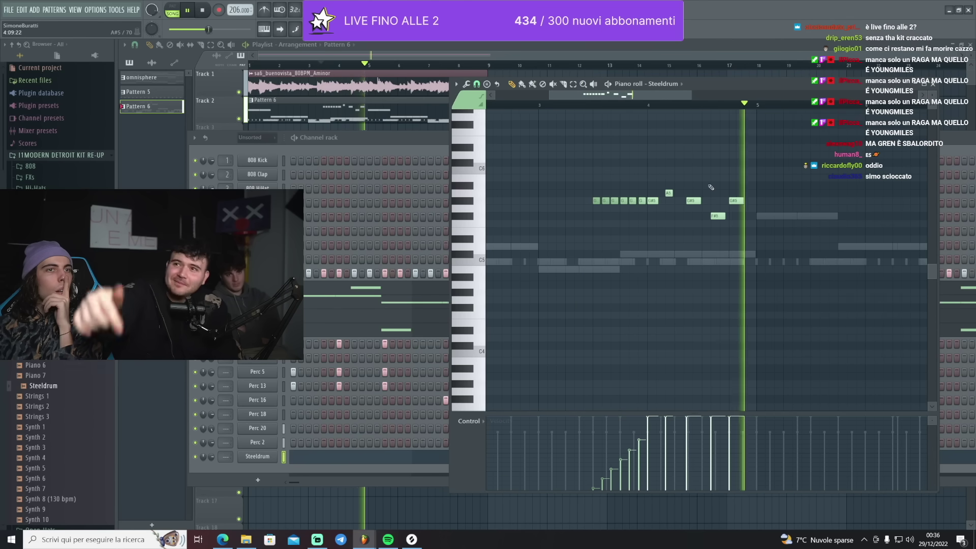
# Nudge the F#5 Steeldrum note slightly further ahead in bar 4, checking its timing by playback.
pyautogui.press('space')
pyautogui.press('space')
pyautogui.scroll(2, 710, 188)
pyautogui.moveTo(710, 215); pyautogui.dragTo(703, 215)
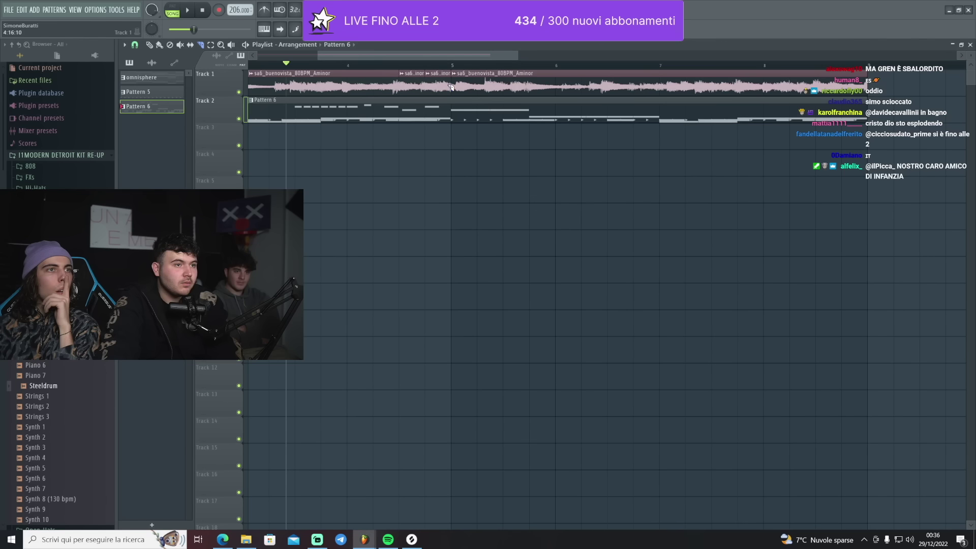
# Move the short sample slice in bar 4 down to Track 3 and place a copy beneath the muted Track 1 slice.
pyautogui.press('space')
pyautogui.press('space')
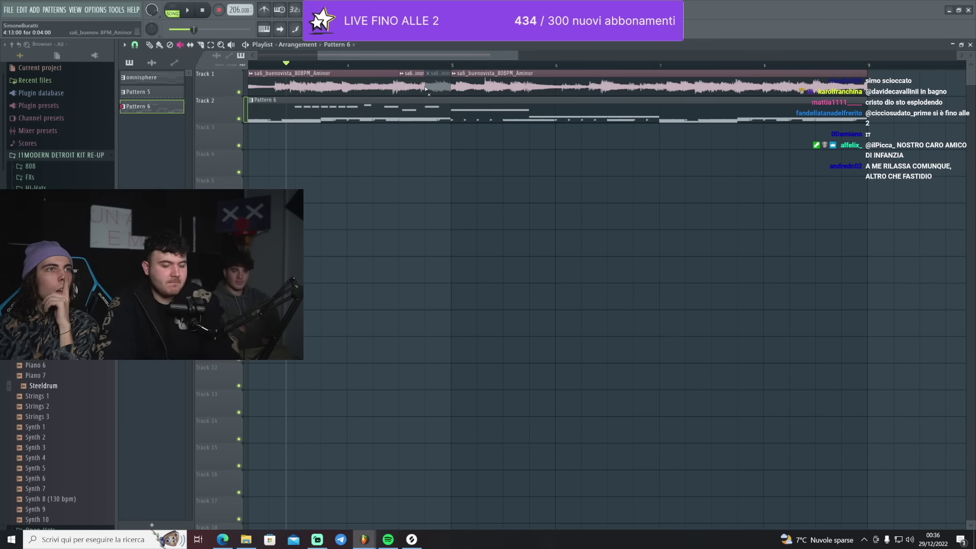
pyautogui.scroll(3, 399, 145)
pyautogui.moveTo(413, 158); pyautogui.dragTo(426, 142)
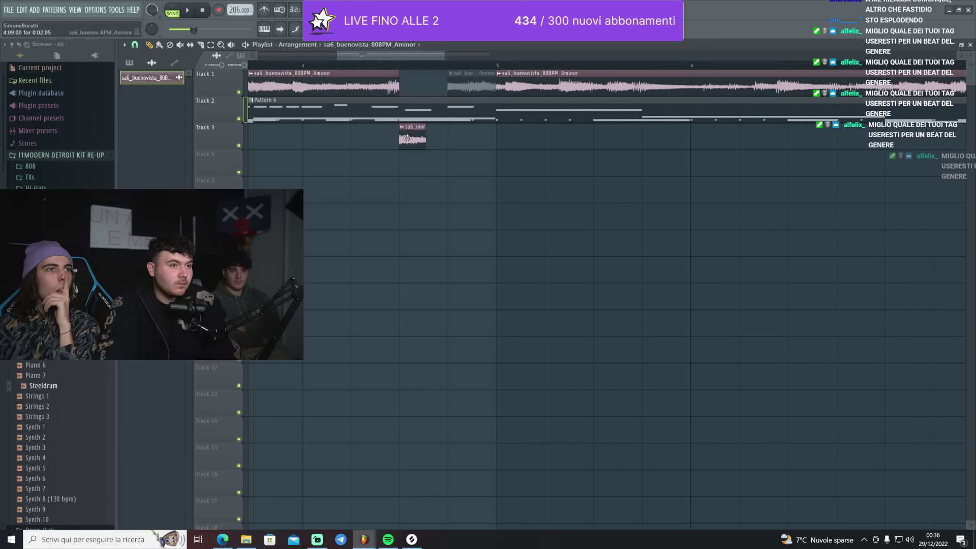
pyautogui.click(447, 143)
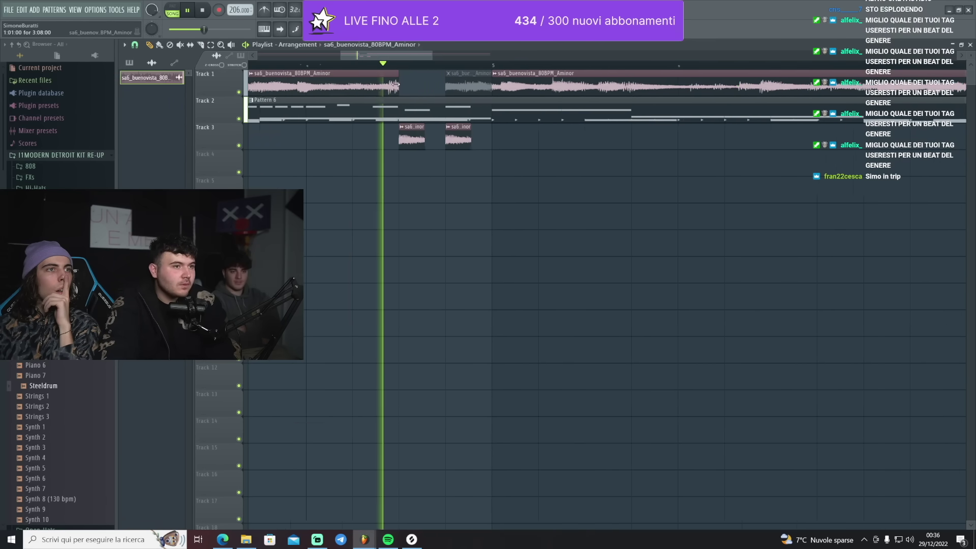
# Play back the arrangement around bar 4 and solo Track 3 to hear the two sample slices.
pyautogui.scroll(1, 424, 104)
pyautogui.press('space')
pyautogui.doubleClick(433, 108)
pyautogui.press('space')
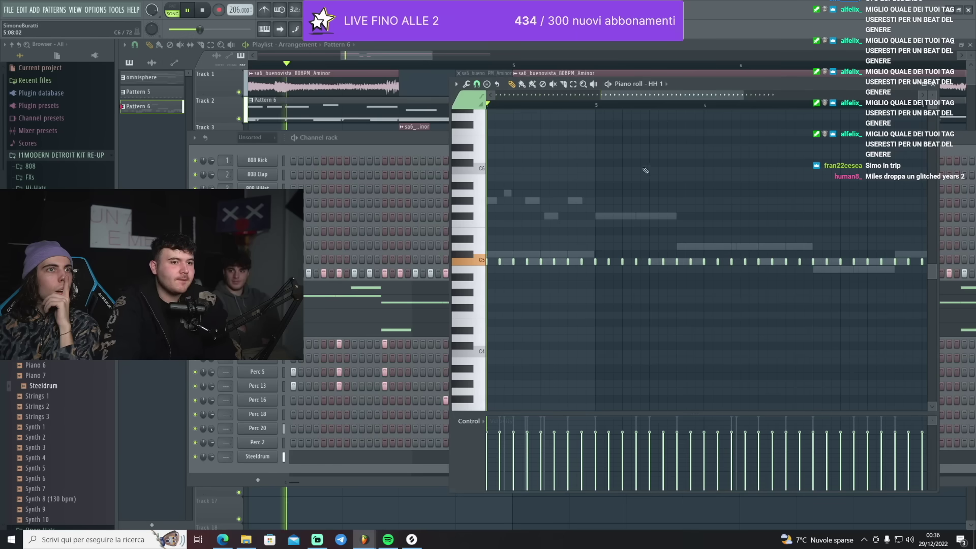
pyautogui.press('space')
pyautogui.press('F5')
pyautogui.press('space')
pyautogui.rightClick(239, 145)
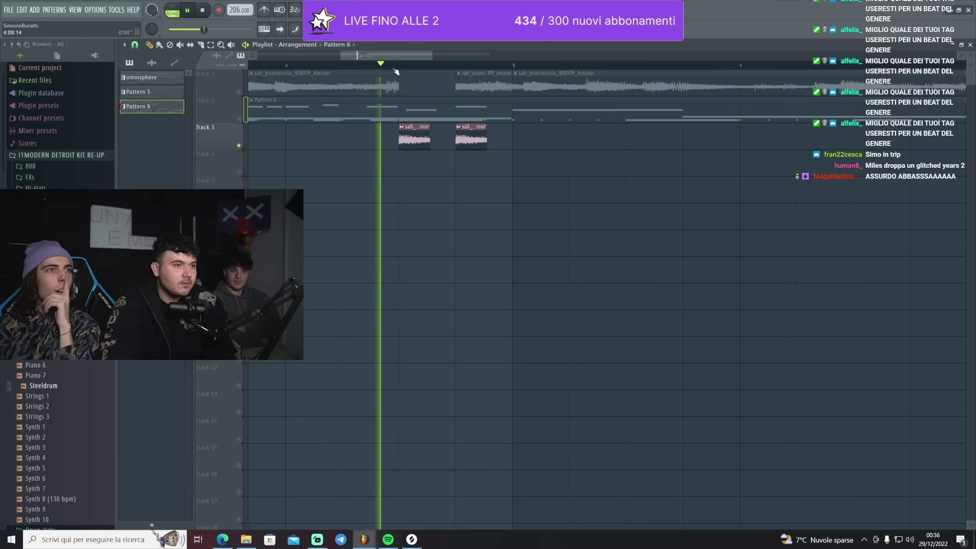
# Make the second slice on Track 3 unique, set its pitch shift to +1000 cents and play it back.
pyautogui.click(459, 127)
pyautogui.click(483, 167)
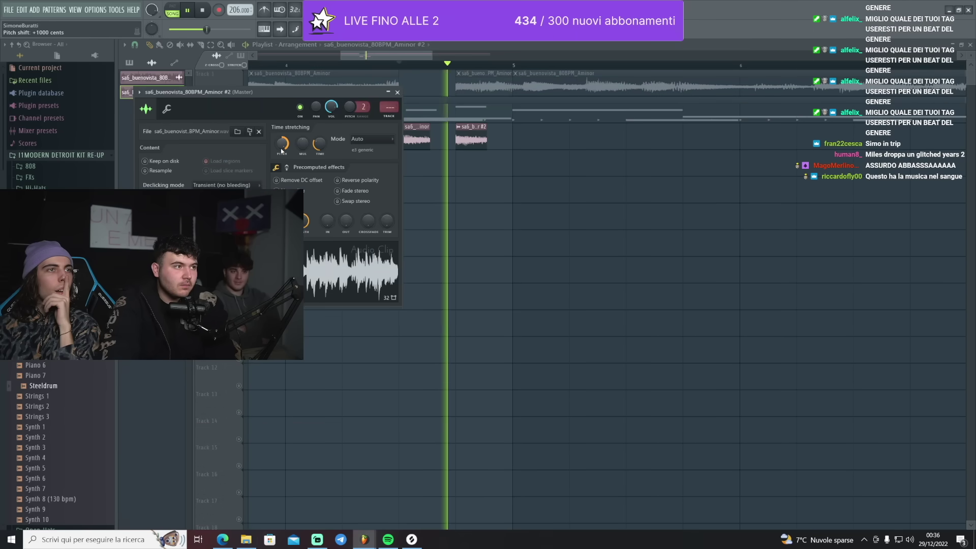
pyautogui.press('space')
pyautogui.press('space')
pyautogui.press('space')
pyautogui.press('space')
pyautogui.press('Escape')
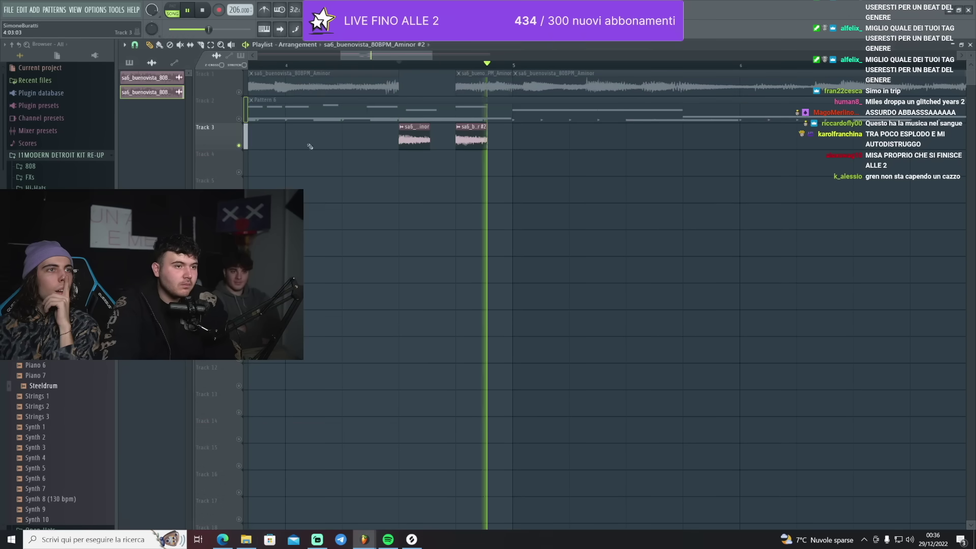
# Take Track 3 out of solo and play back the full arrangement around bar 4.
pyautogui.press('space')
pyautogui.press('space')
pyautogui.rightClick(238, 145)
pyautogui.press('space')
pyautogui.press('space')
# Add Perc 5 hits at 4:09 and 4:13 in Pattern 6 and play them back.
pyautogui.scroll(-2, 345, 131)
pyautogui.doubleClick(356, 112)
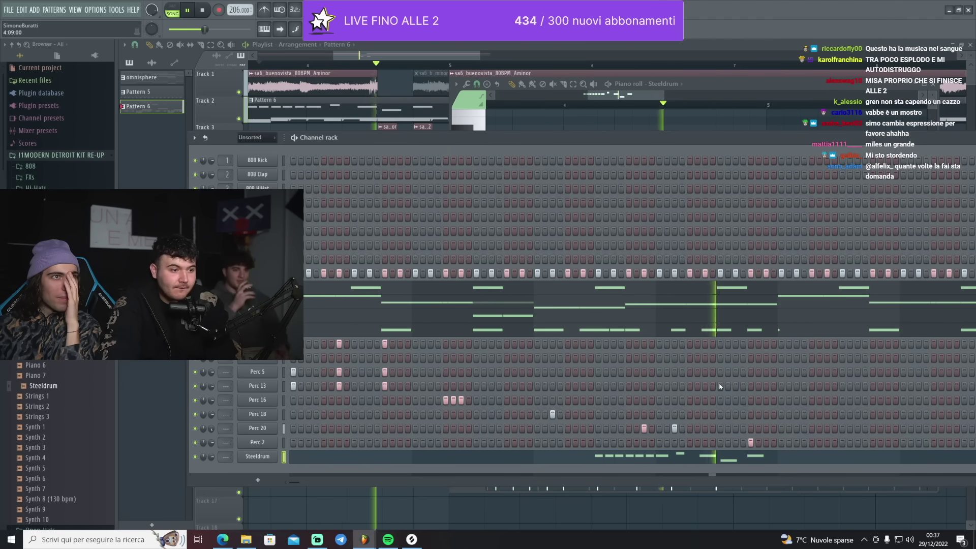
pyautogui.click(751, 371)
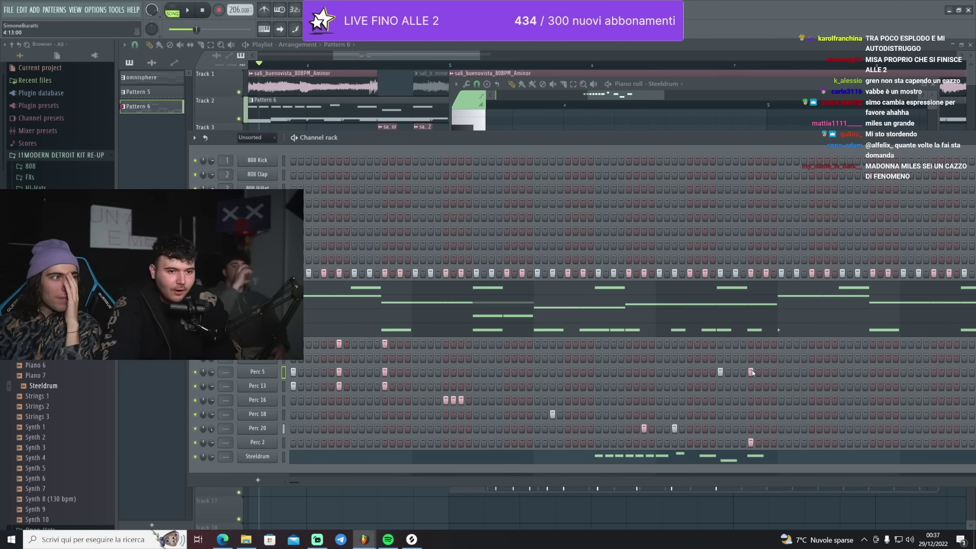
pyautogui.press('space')
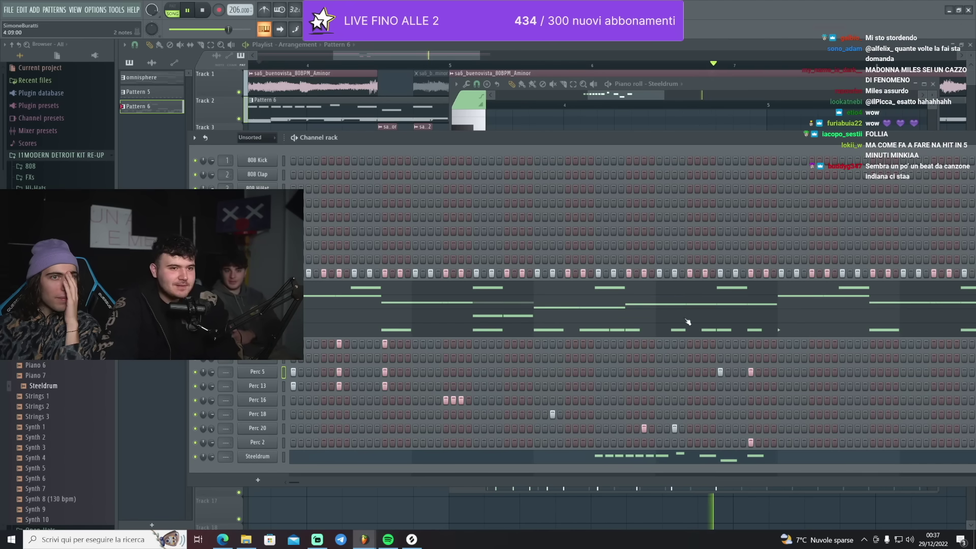
# Listen to Track 3's two sample slices in solo, and compare them with the full mix.
pyautogui.click(437, 70)
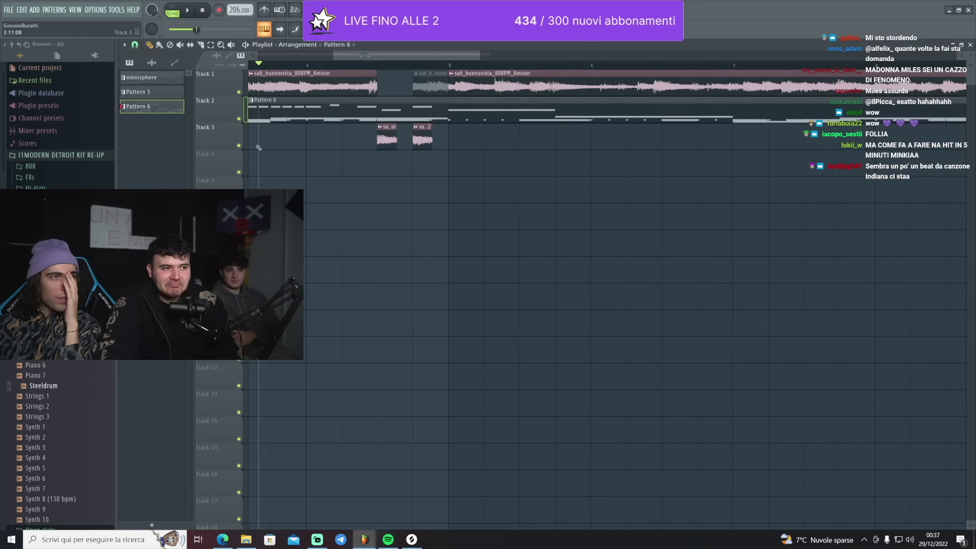
pyautogui.rightClick(239, 146)
pyautogui.press('space')
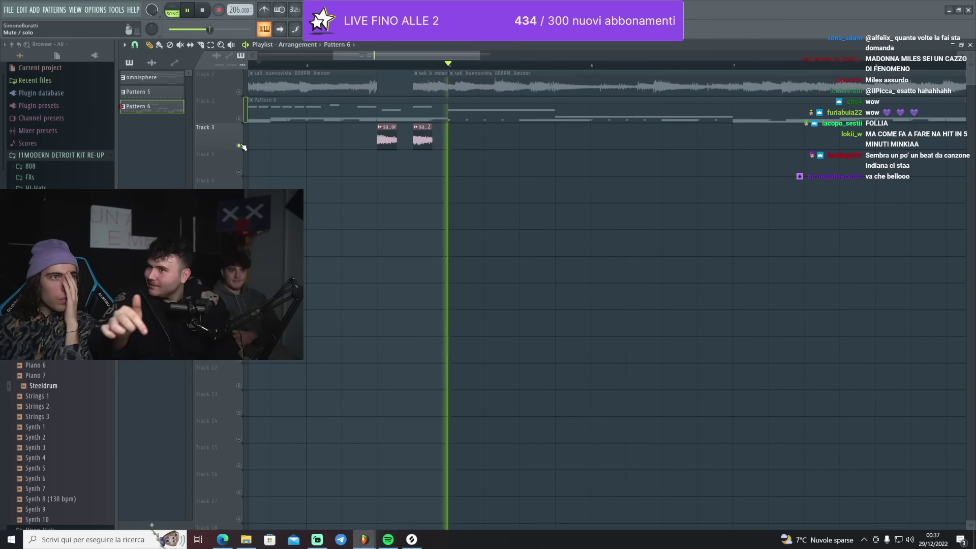
pyautogui.press('space')
pyautogui.rightClick(239, 145)
pyautogui.press('space')
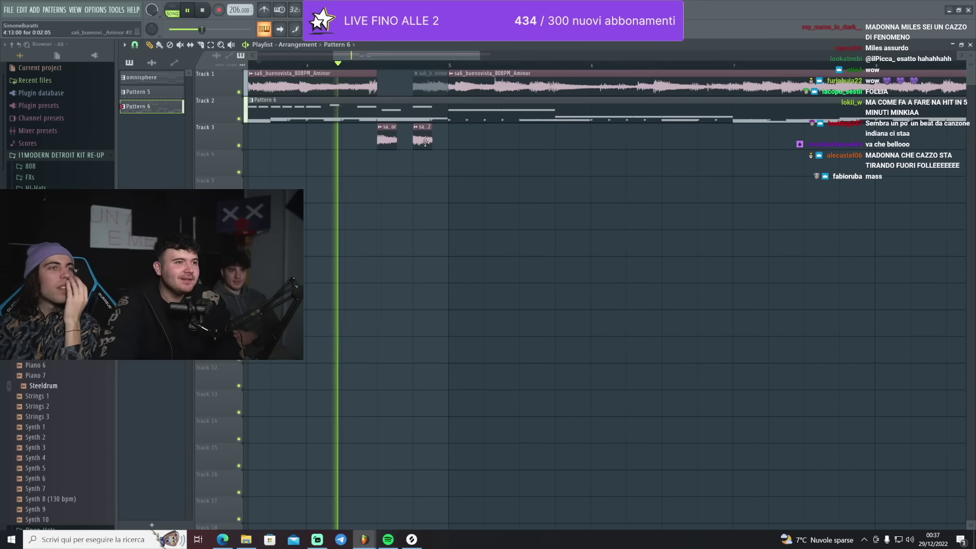
# Open Pattern 6's Steeldrum notes in the piano roll and check the bar 4 melody during playback.
pyautogui.scroll(2, 411, 110)
pyautogui.doubleClick(411, 109)
pyautogui.scroll(-2, 694, 195)
pyautogui.rightClick(674, 181)
pyautogui.rightClick(675, 181)
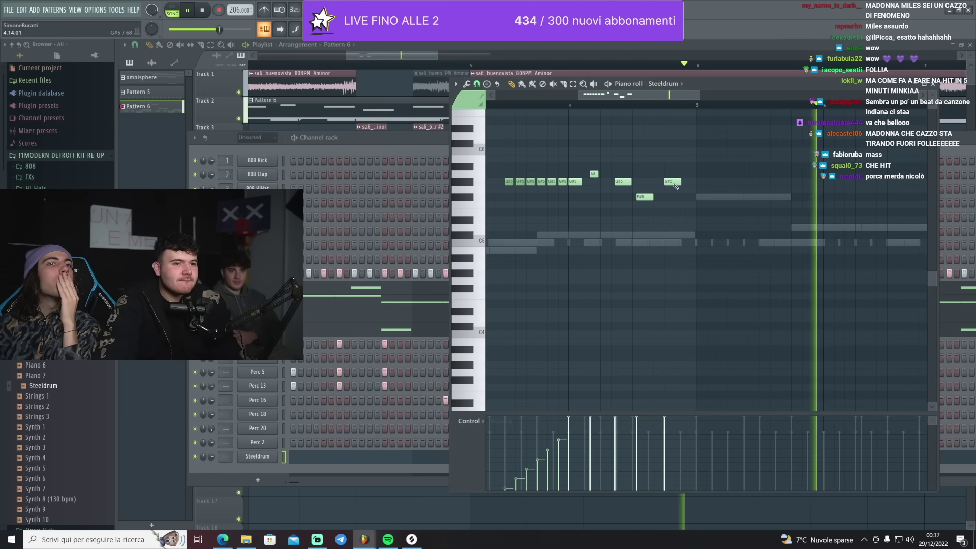
pyautogui.scroll(1, 661, 213)
pyautogui.press('space')
pyautogui.rightClick(638, 236)
pyautogui.rightClick(639, 236)
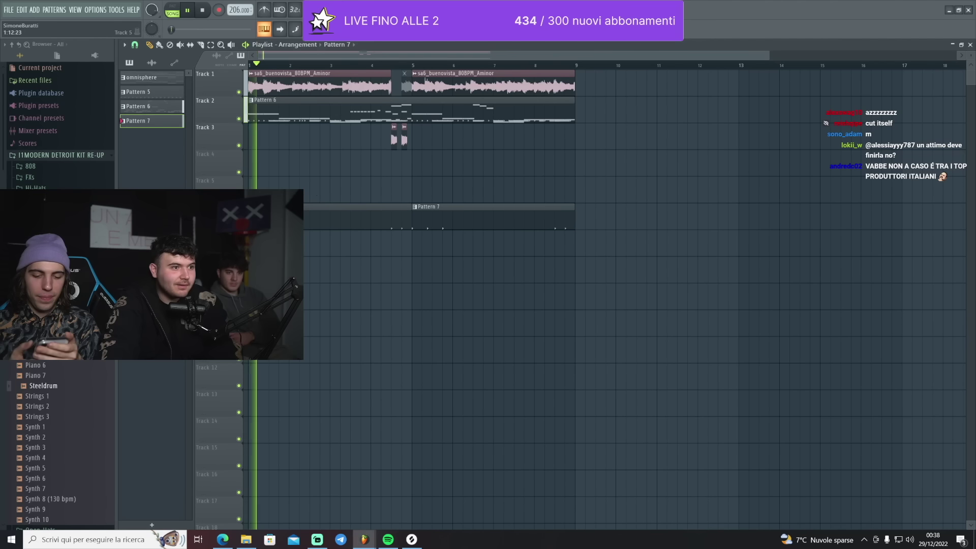
pyautogui.scroll(1, 496, 200)
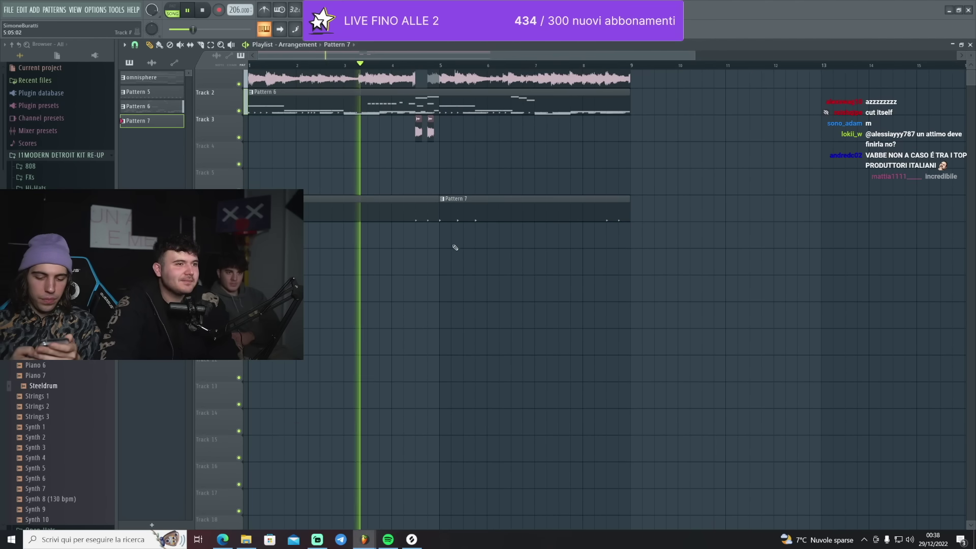
pyautogui.scroll(1, 465, 278)
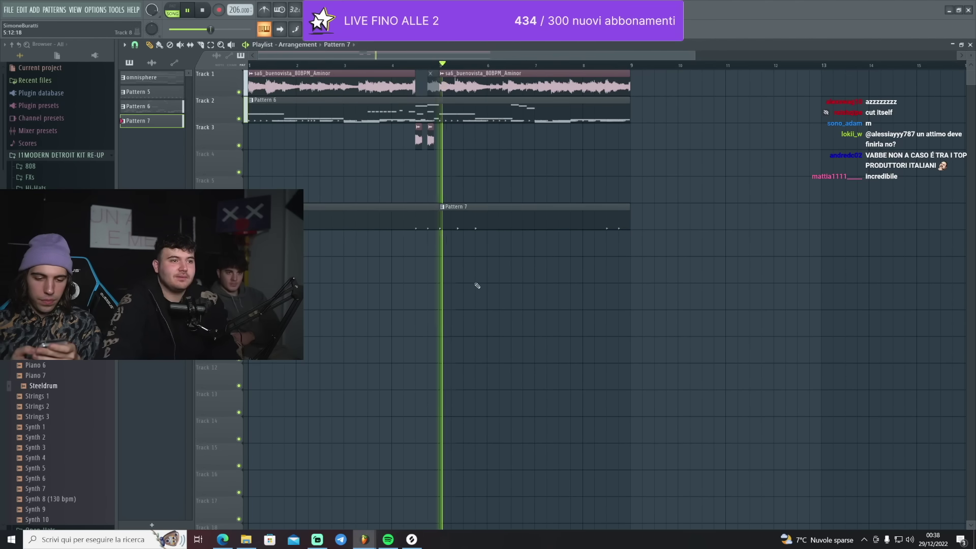
pyautogui.hscroll(2, 452, 274)
pyautogui.scroll(3, 711, 147)
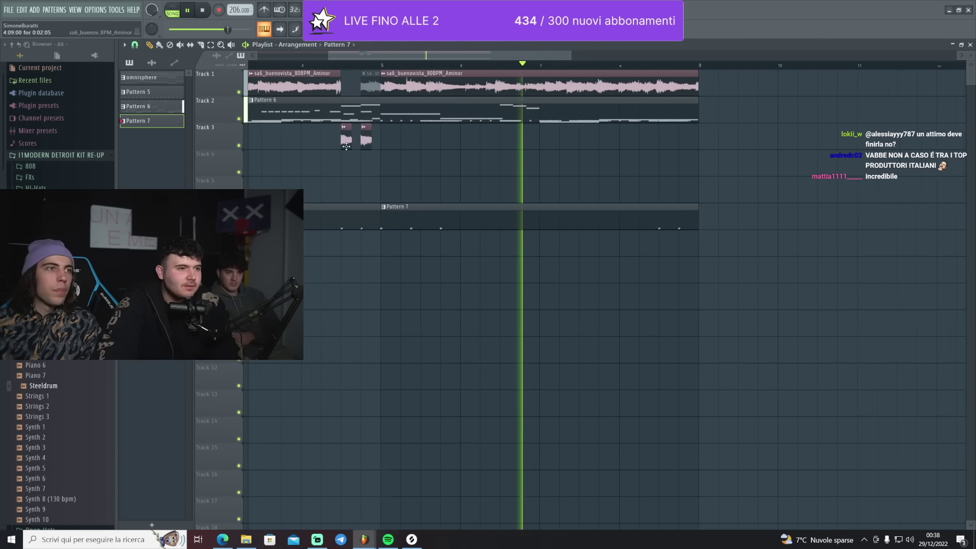
pyautogui.scroll(-2, 711, 148)
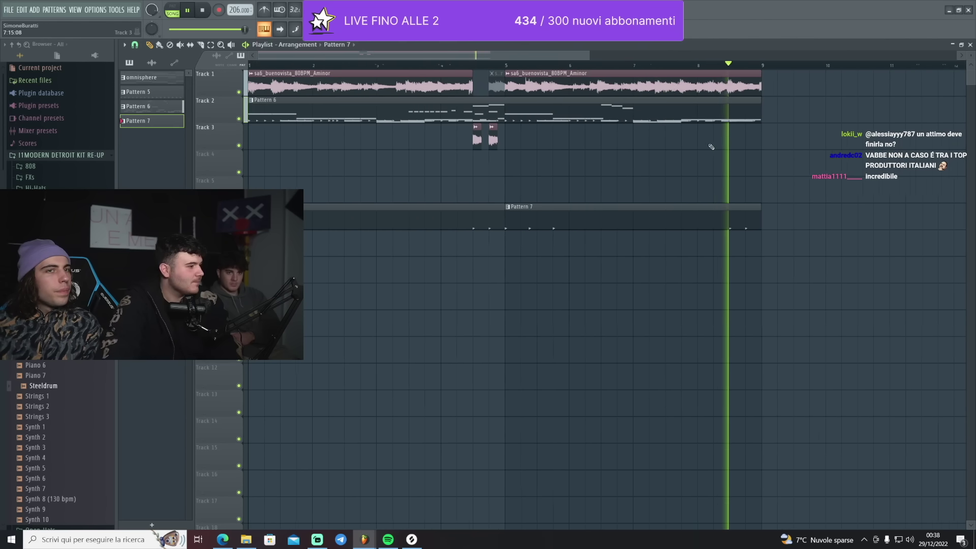
pyautogui.scroll(-1, 711, 146)
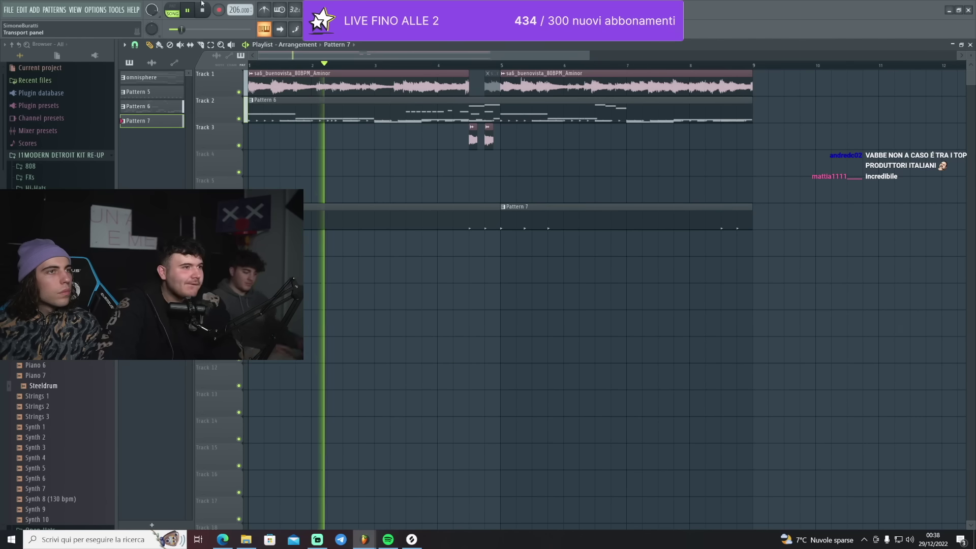
# Show all channels in the channel rack and move Pattern 6's melodic notes into Pattern 8 on Track 5.
pyautogui.click(287, 74)
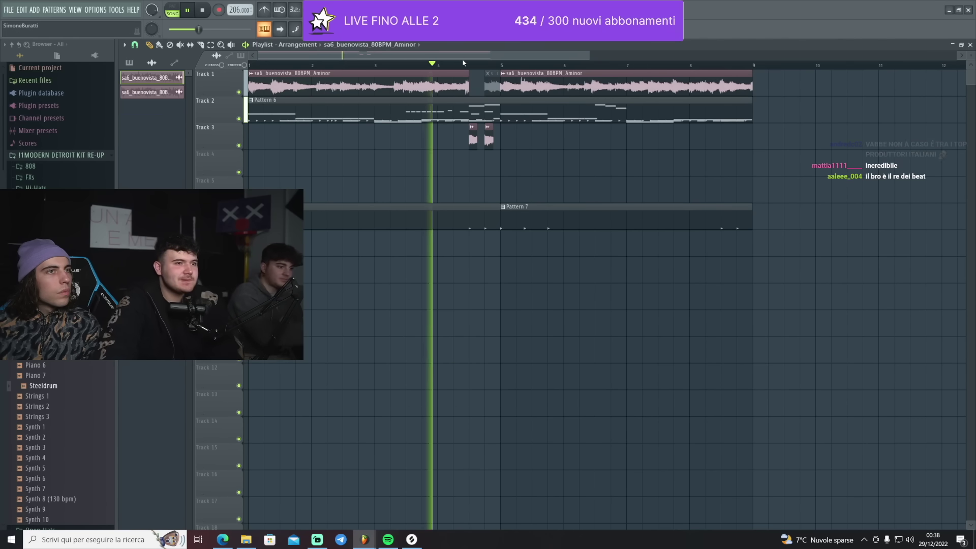
pyautogui.press('F6')
pyautogui.click(268, 139)
pyautogui.click(269, 147)
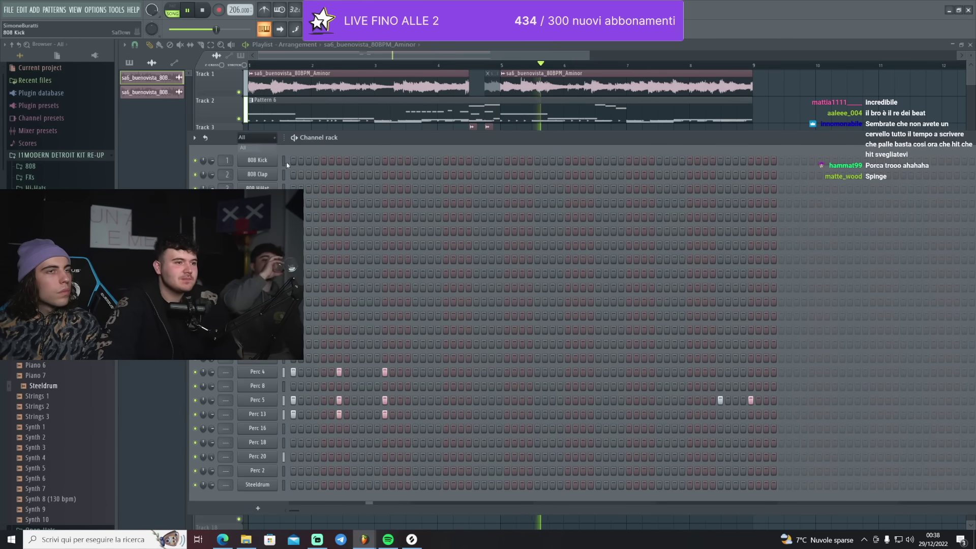
pyautogui.doubleClick(466, 123)
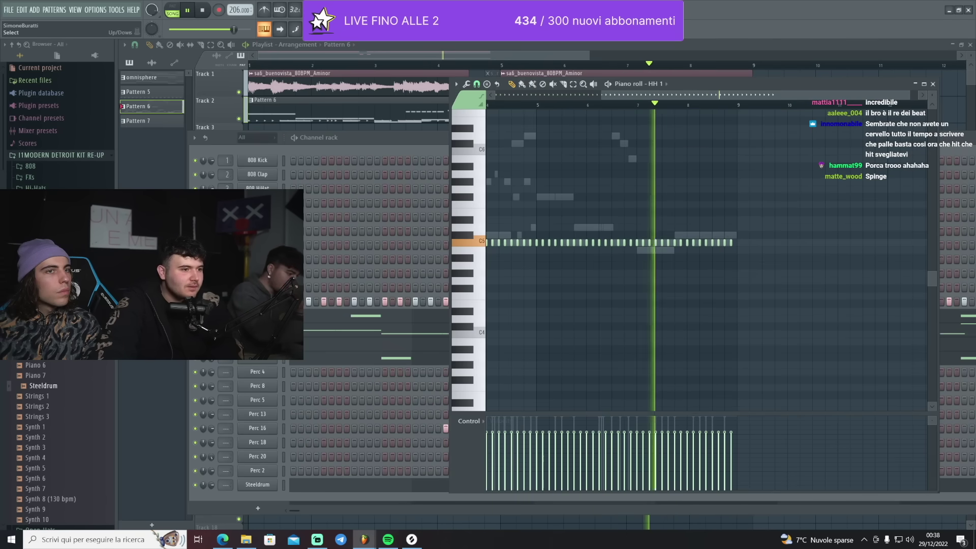
pyautogui.press('F6')
pyautogui.press('space')
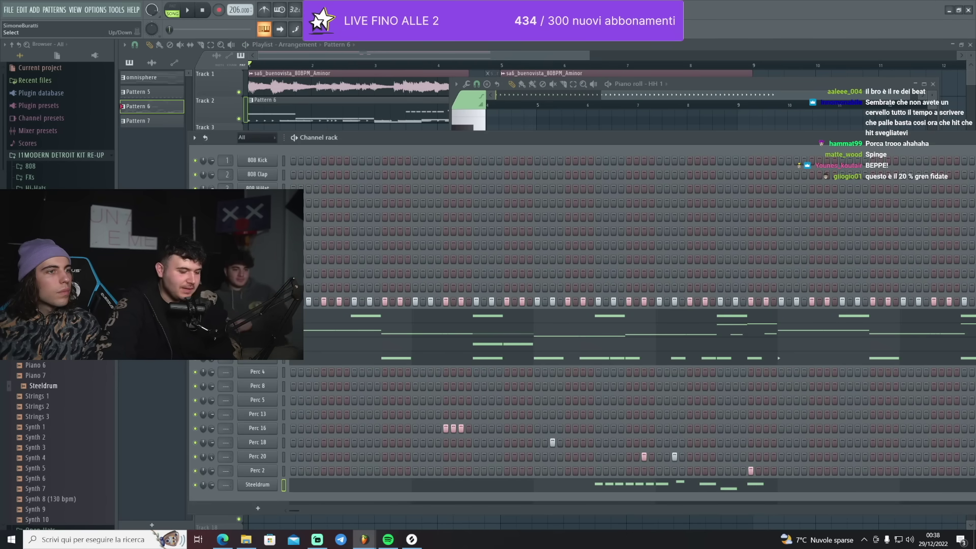
pyautogui.hotkey('ctrl', 'x')
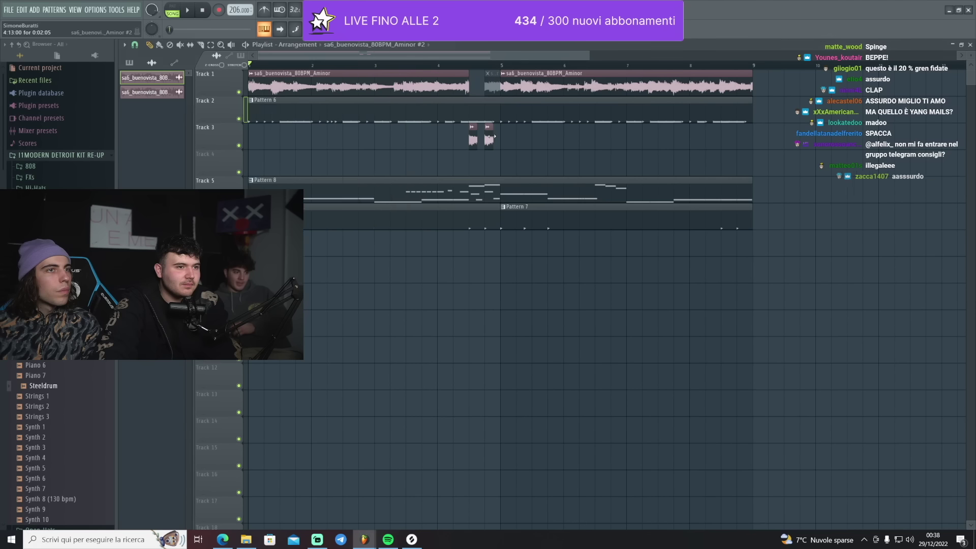
# Set the second slice's pitch shift to +1100 cents and the project tempo to 208 BPM, restretching all channels.
pyautogui.doubleClick(474, 140)
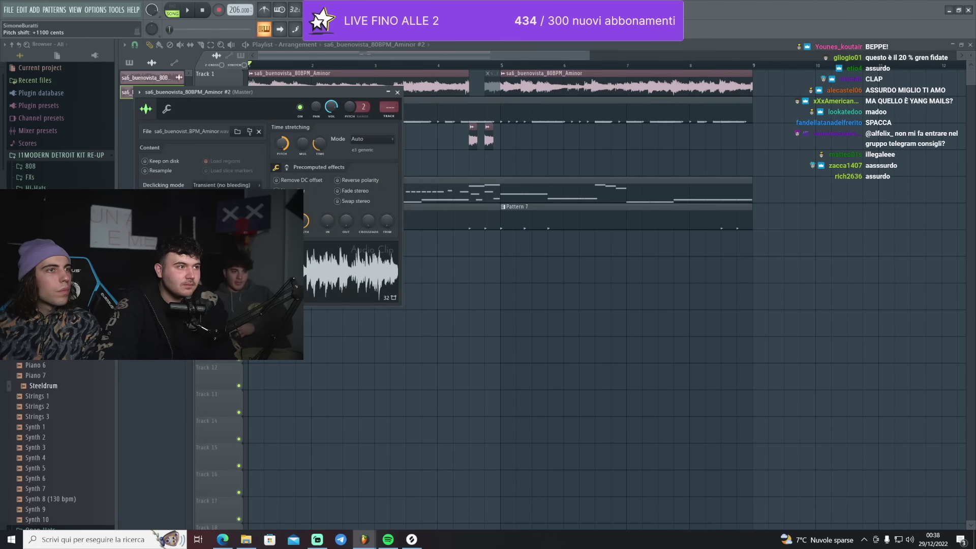
pyautogui.click(240, 10)
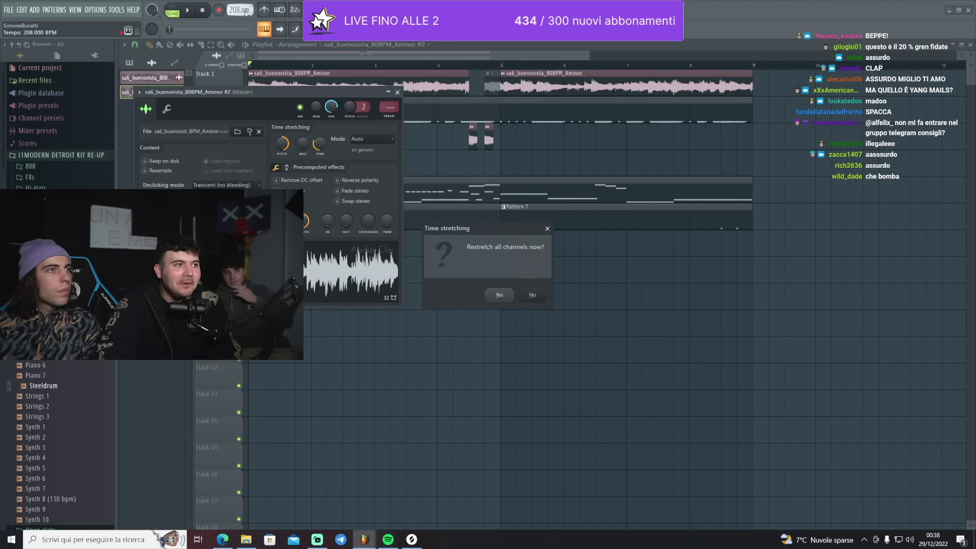
pyautogui.press('Return')
pyautogui.press('Escape')
# Transpose Pattern 8 and play back the arrangement.
pyautogui.click(499, 179)
pyautogui.rightClick(409, 29)
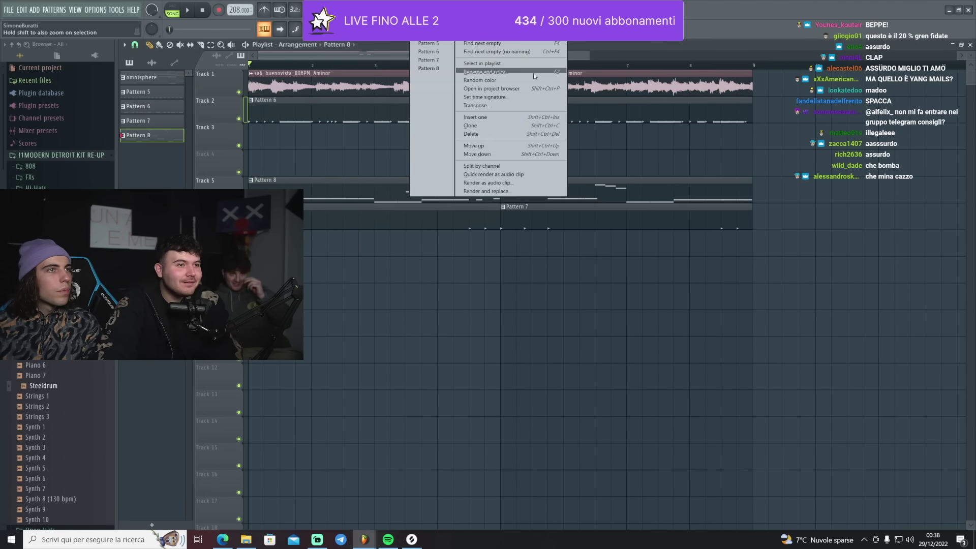
pyautogui.click(518, 107)
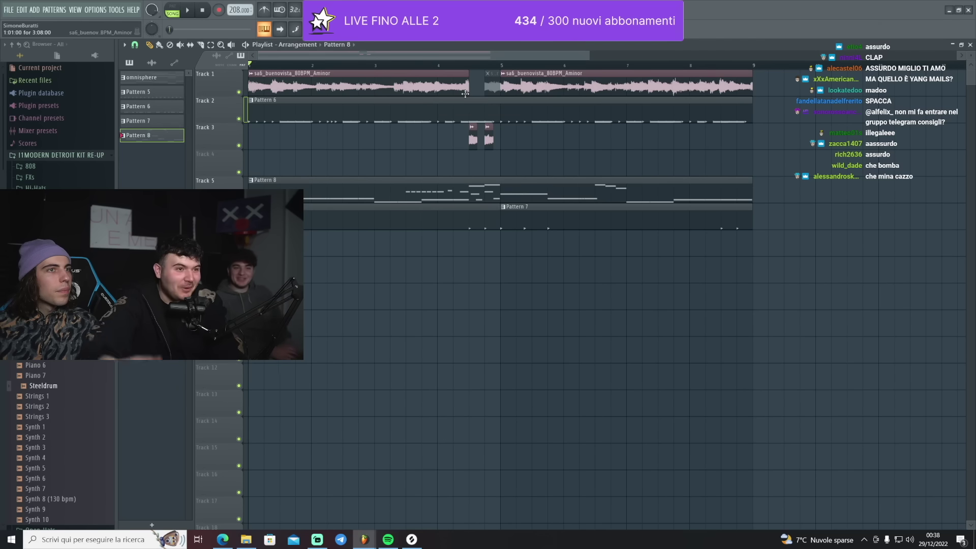
pyautogui.press('space')
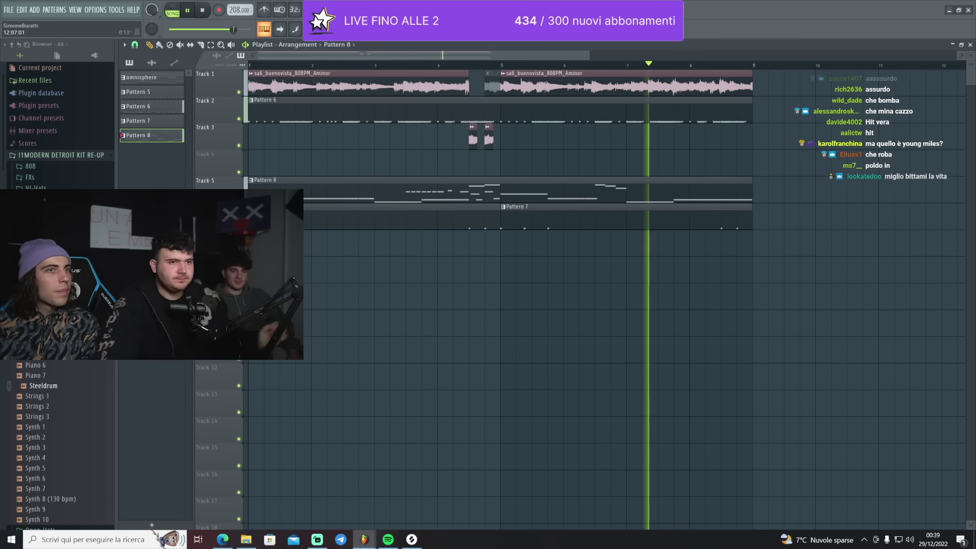
# Slice the Track 1 sample clip halfway through bar 8 and make its last piece unique.
pyautogui.scroll(2, 699, 104)
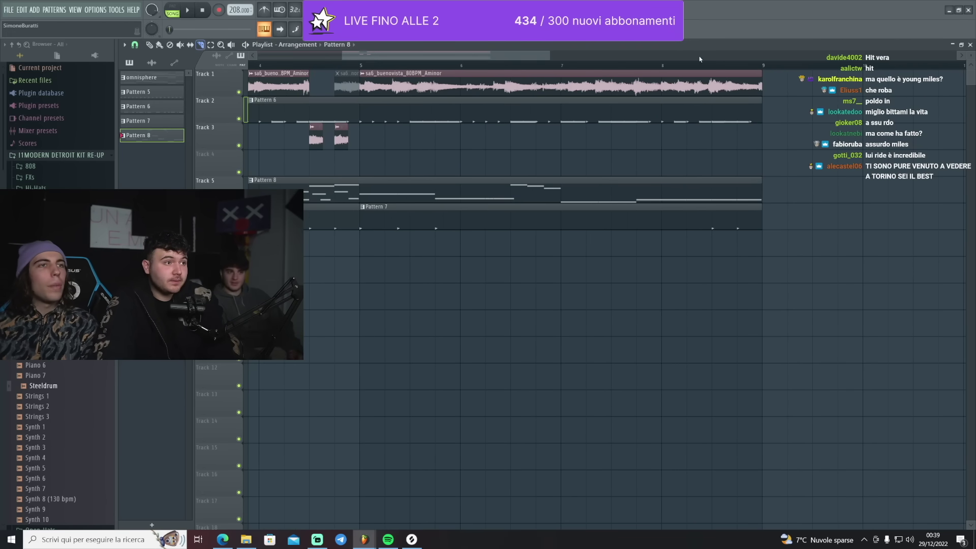
pyautogui.click(715, 88)
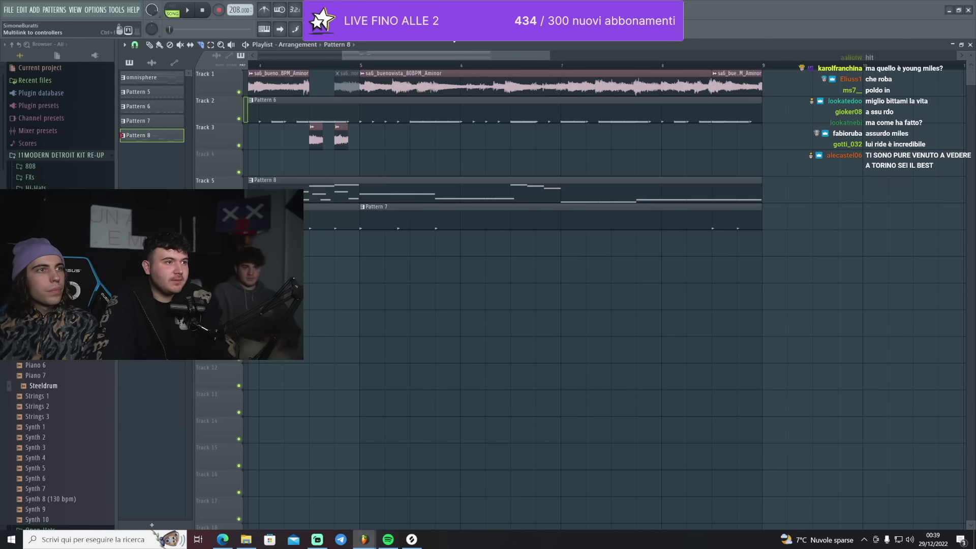
pyautogui.click(714, 74)
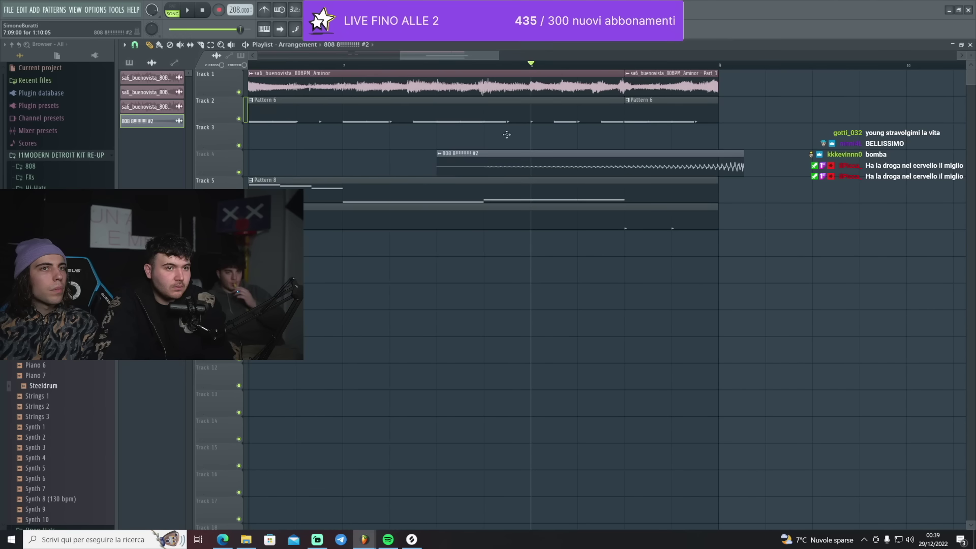
# Move the rising 808 clip from Track 4 up to Track 3 and set its quick fade in to 82%.
pyautogui.moveTo(507, 135); pyautogui.dragTo(506, 134)
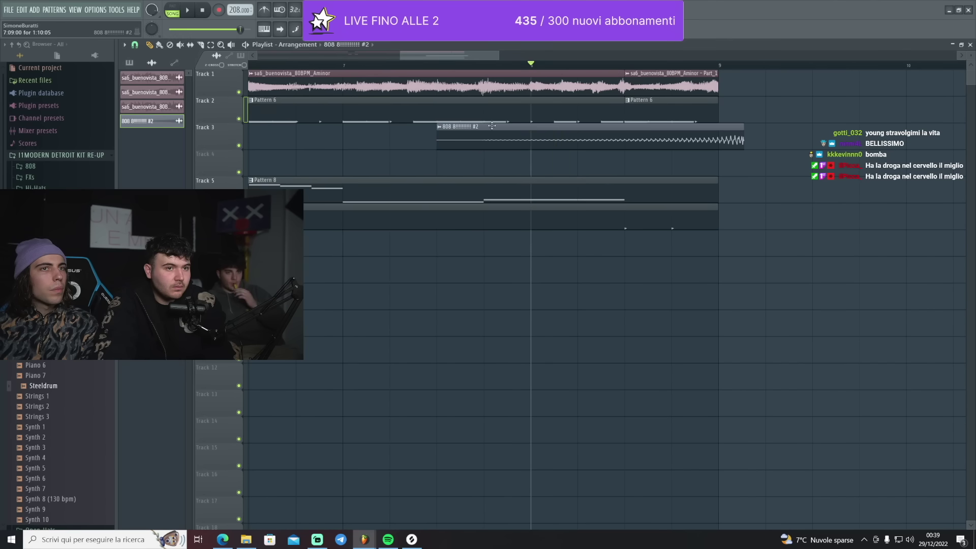
pyautogui.press('space')
pyautogui.doubleClick(478, 126)
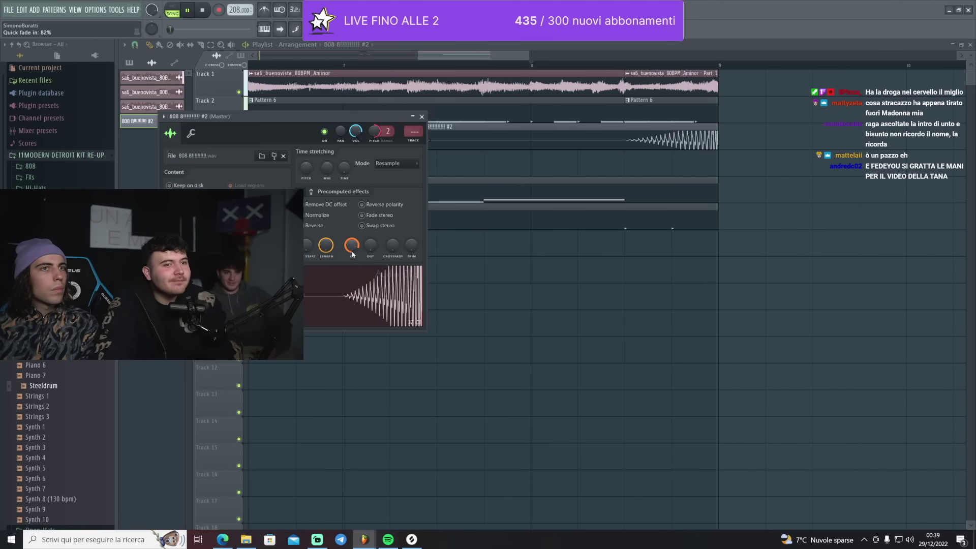
pyautogui.click(422, 117)
# Play back the end of the arrangement around bar 8 to hear the faded-in 808 clip.
pyautogui.scroll(-5, 721, 186)
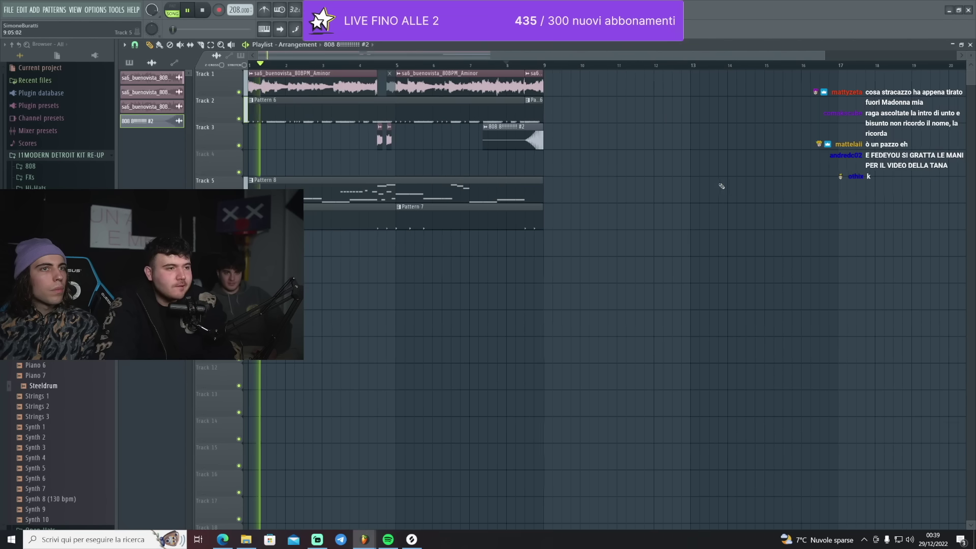
pyautogui.click(481, 31)
pyautogui.press('space')
pyautogui.click(482, 31)
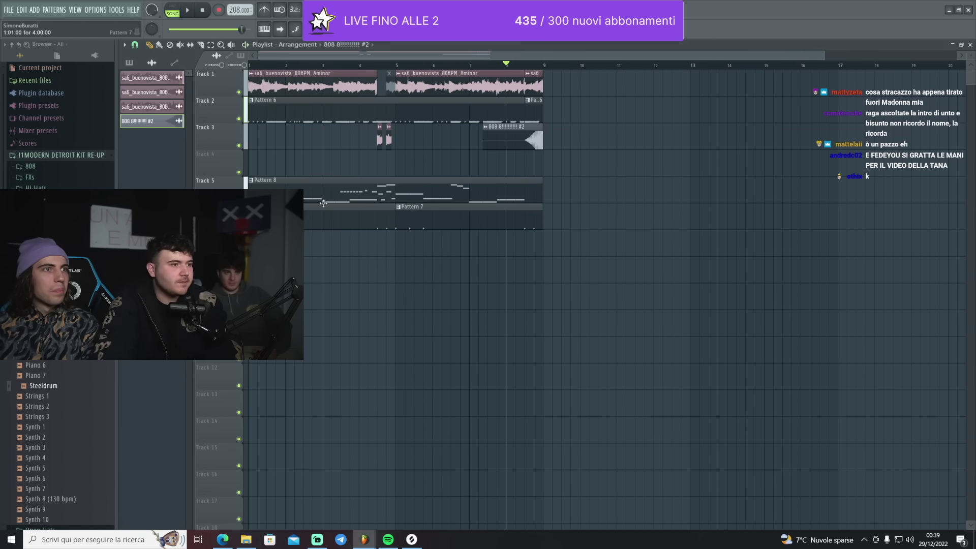
# Add the FX 2 sample as a new channel in Pattern 7 with hits on steps 25 and 29, and play it back.
pyautogui.click(351, 209)
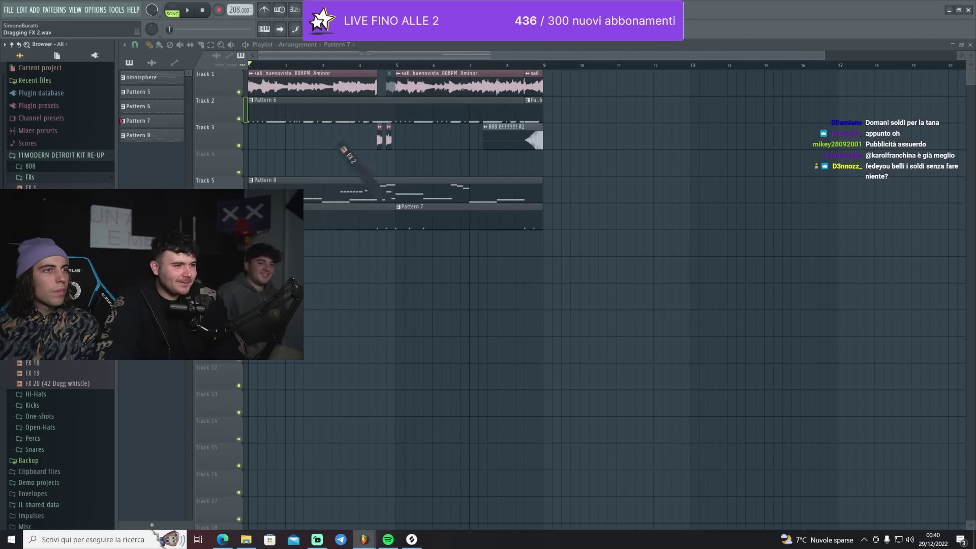
pyautogui.moveTo(344, 150); pyautogui.dragTo(269, 474)
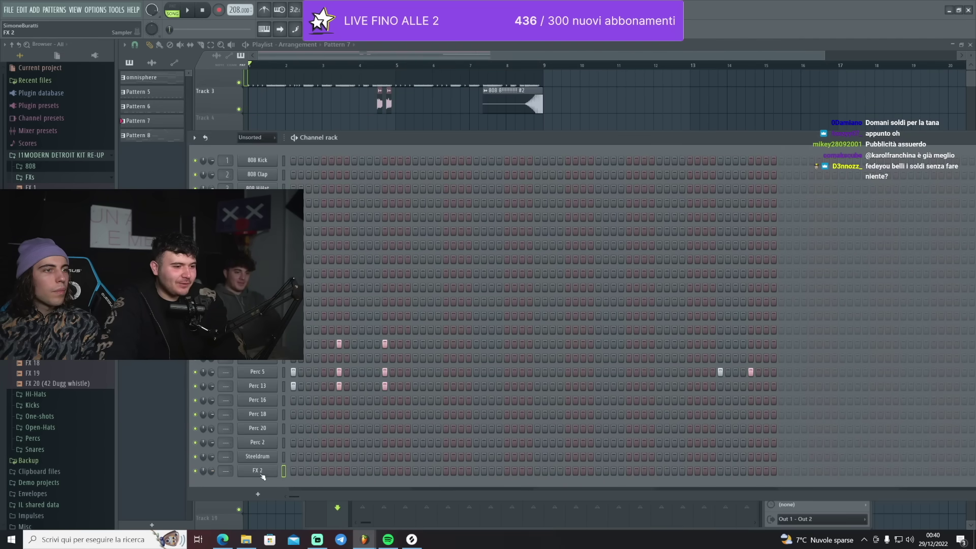
pyautogui.click(257, 471)
pyautogui.press('space')
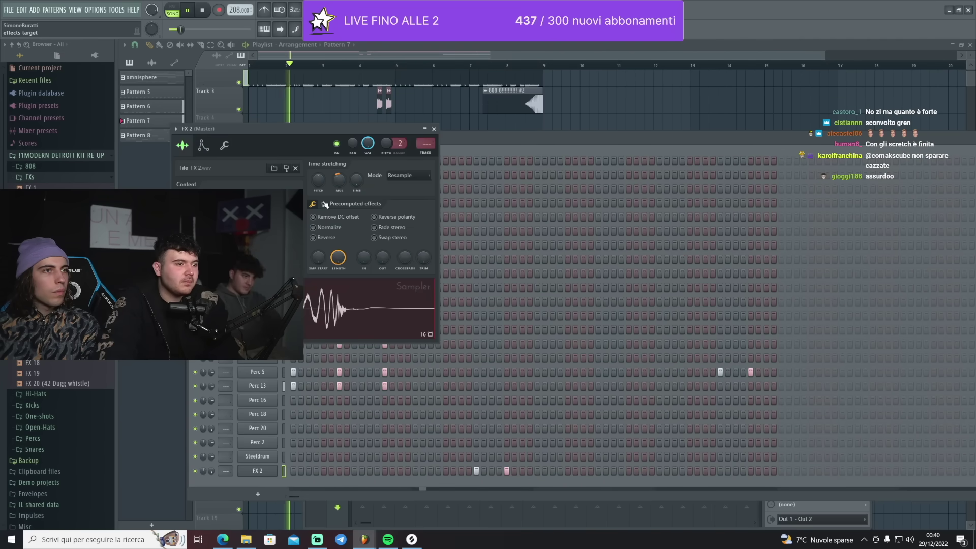
# Adjust the per-step panning of the two FX 2 hits in Pattern 7, shifting the first hit to the left.
pyautogui.moveTo(900, 136); pyautogui.dragTo(732, 135)
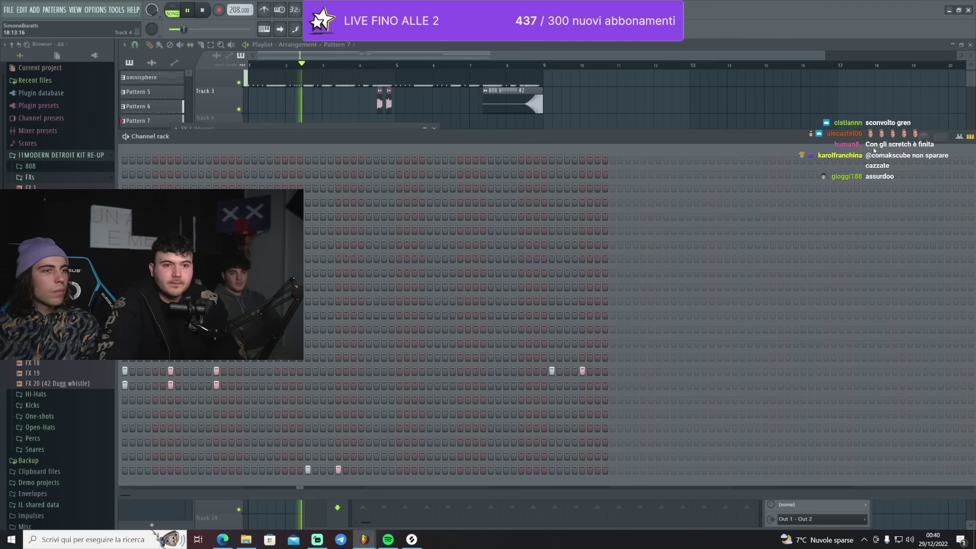
pyautogui.click(961, 138)
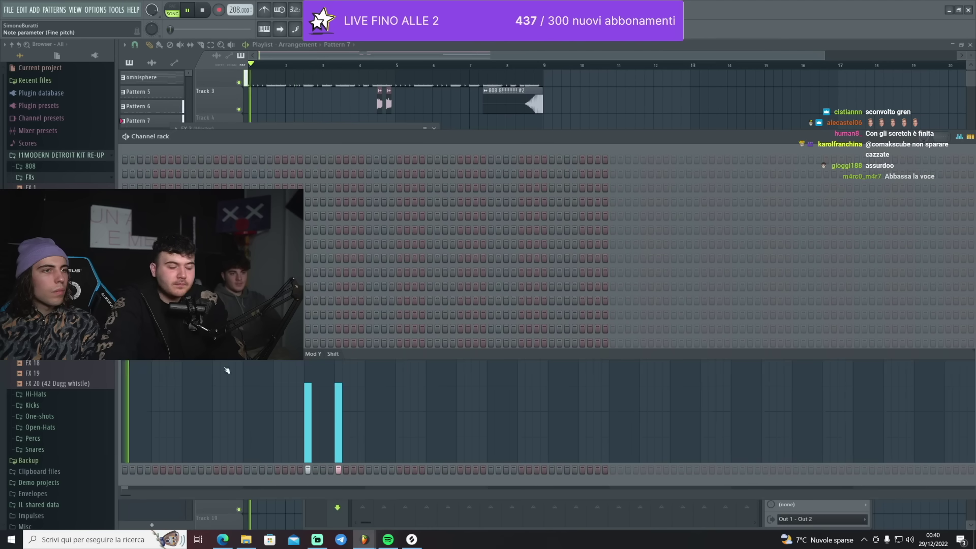
pyautogui.click(275, 355)
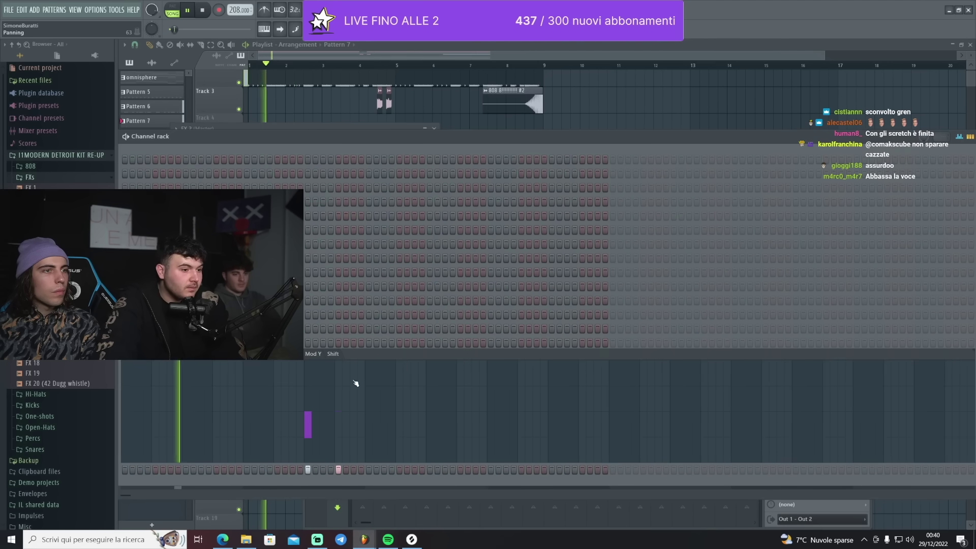
pyautogui.click(960, 137)
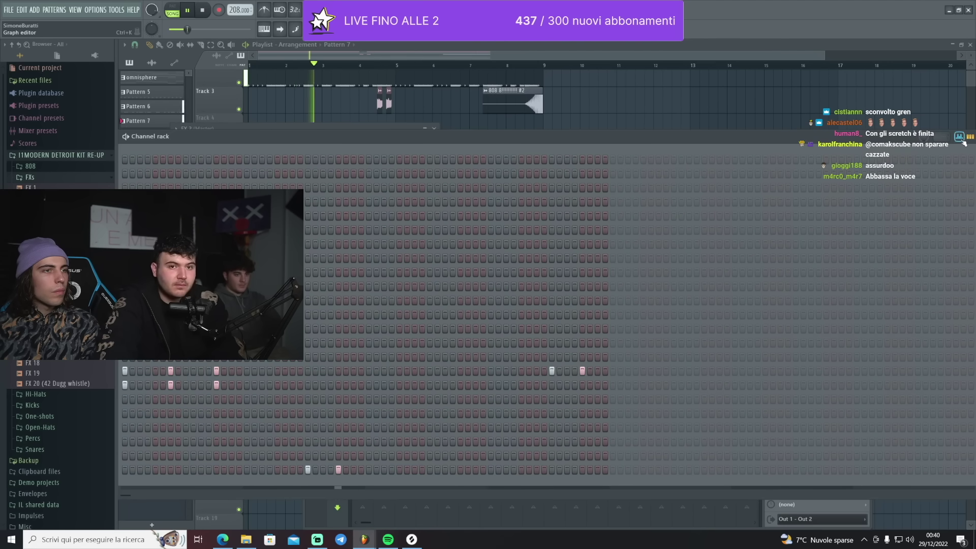
pyautogui.doubleClick(627, 140)
pyautogui.press('space')
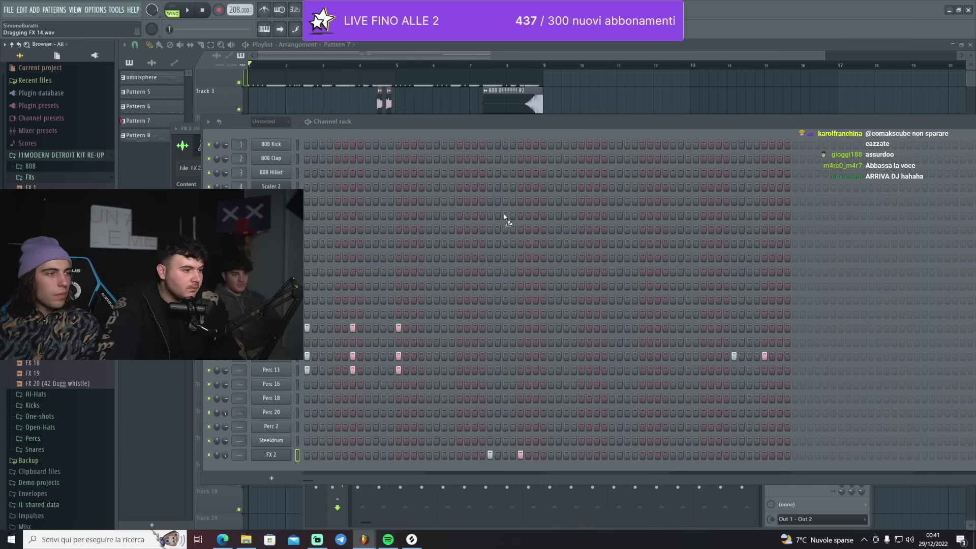
# Place the FX 14 sample on the track below Pattern 7 just after bar 8, play it back, and trim its end to bar 9.
pyautogui.moveTo(504, 217); pyautogui.dragTo(516, 239)
pyautogui.press('F6')
pyautogui.press('space')
pyautogui.click(491, 65)
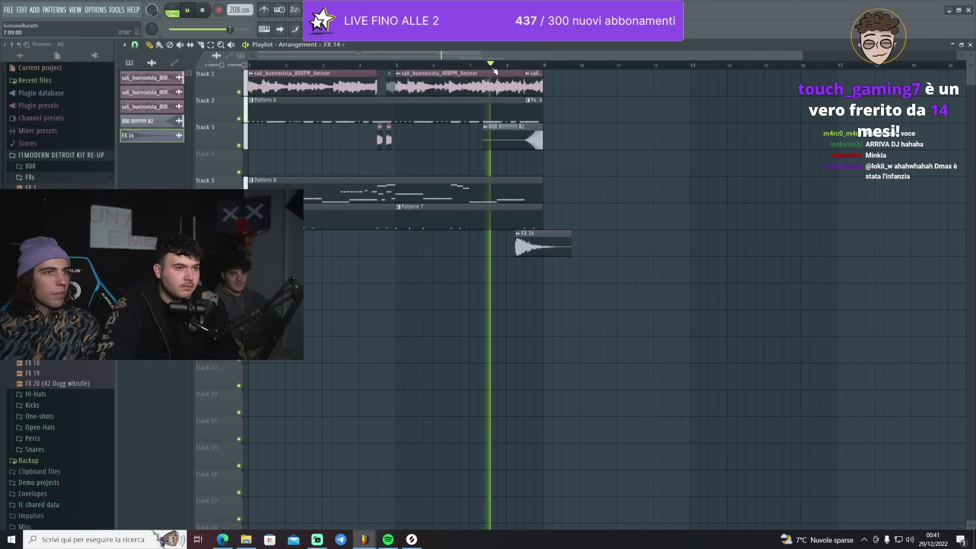
pyautogui.scroll(3, 494, 71)
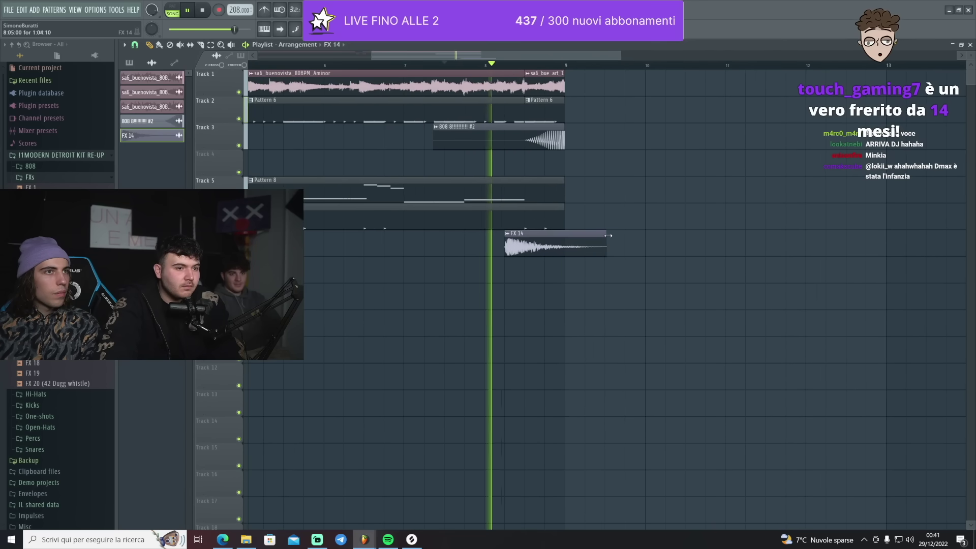
pyautogui.moveTo(611, 236); pyautogui.dragTo(562, 231)
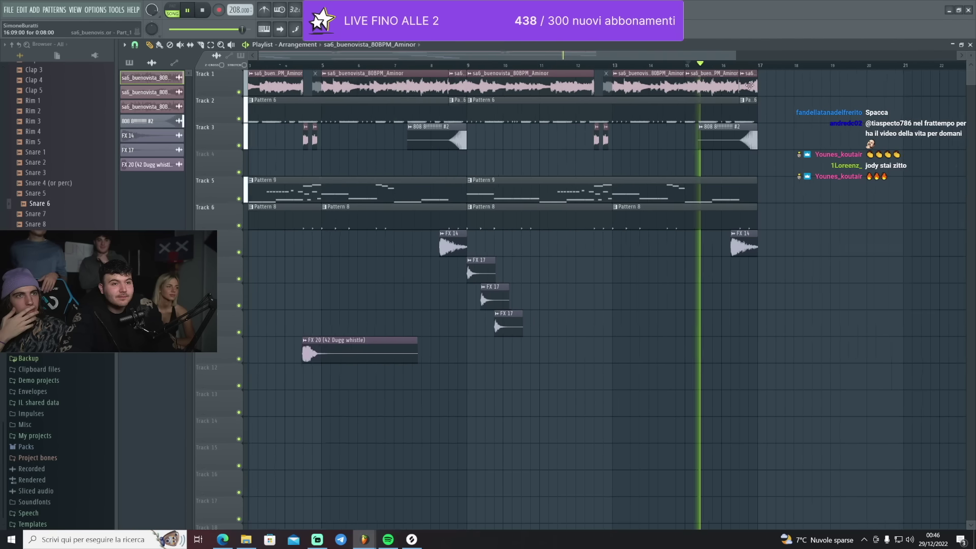
# Add Gross Beat to effect slot 4 of the Master mixer track and pick one of its presets.
pyautogui.scroll(5, 749, 84)
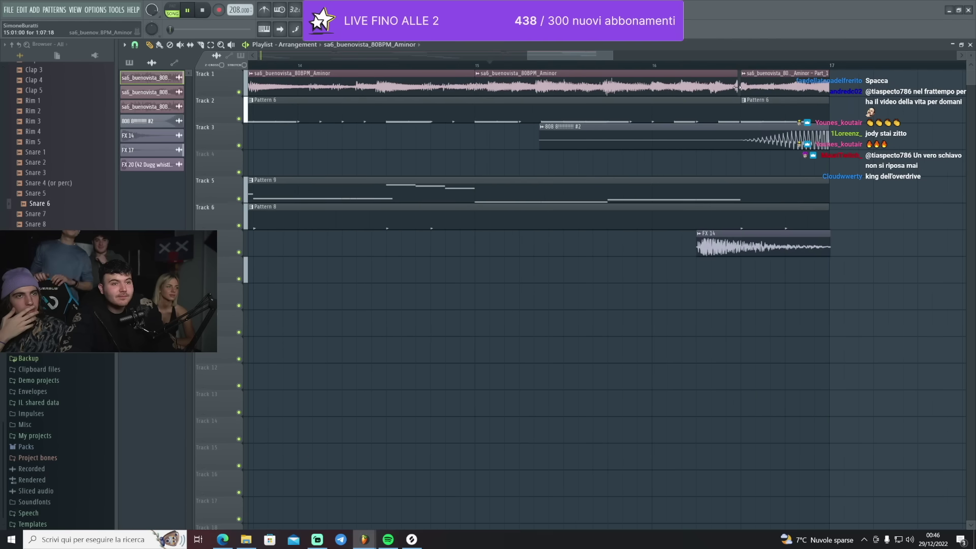
pyautogui.scroll(-8, 739, 87)
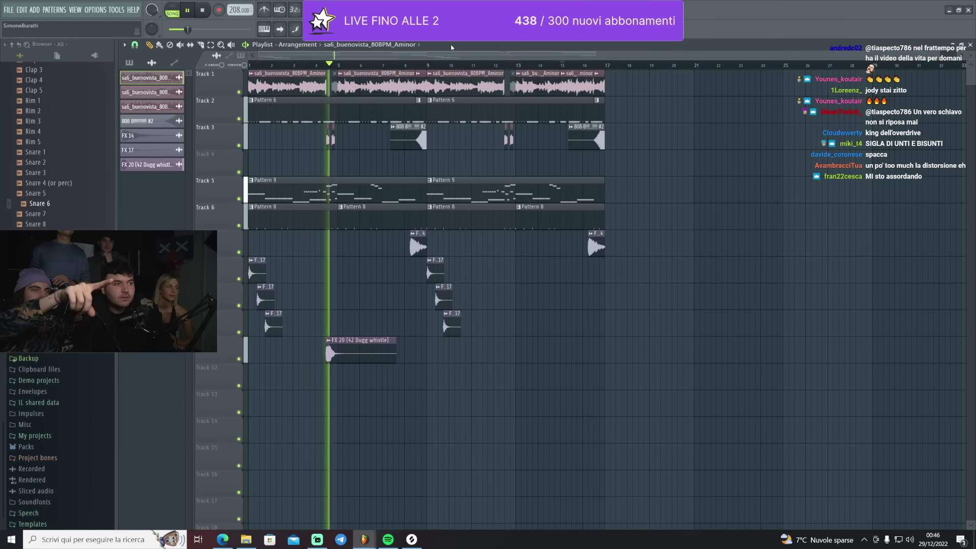
pyautogui.press('F9')
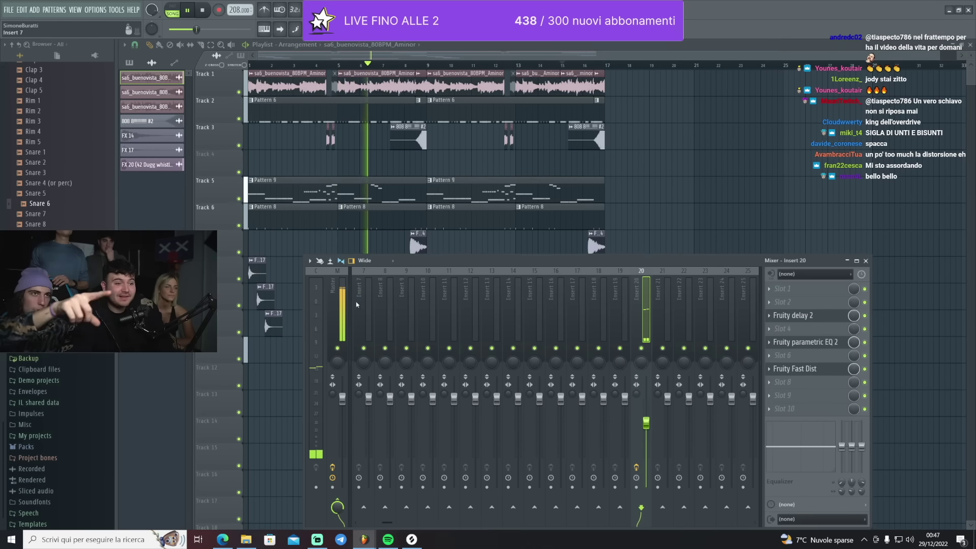
pyautogui.click(340, 305)
pyautogui.click(791, 336)
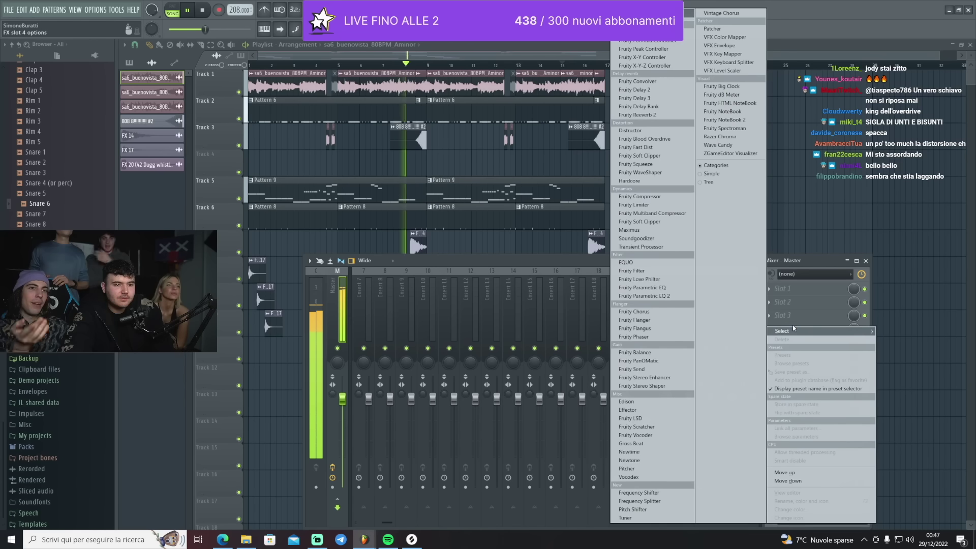
pyautogui.click(665, 254)
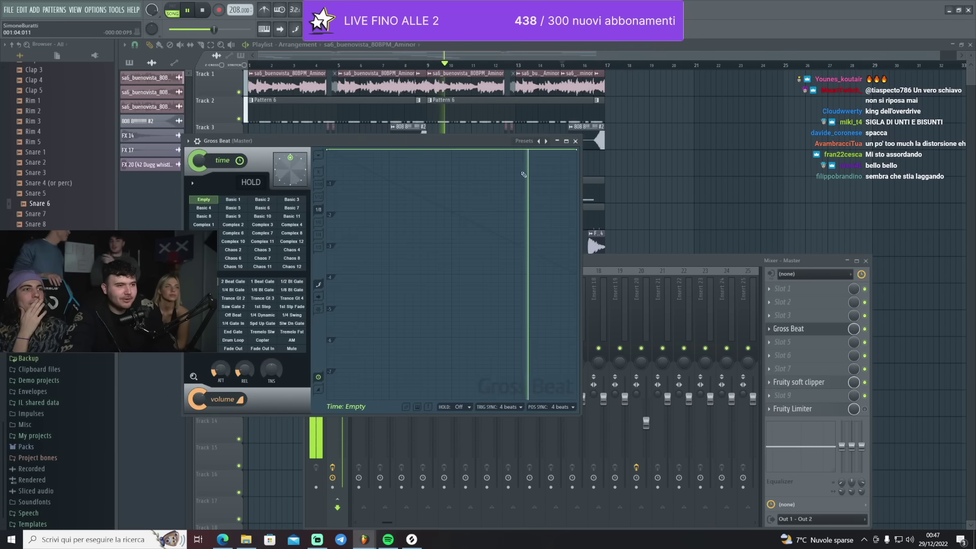
pyautogui.click(540, 143)
pyautogui.click(559, 182)
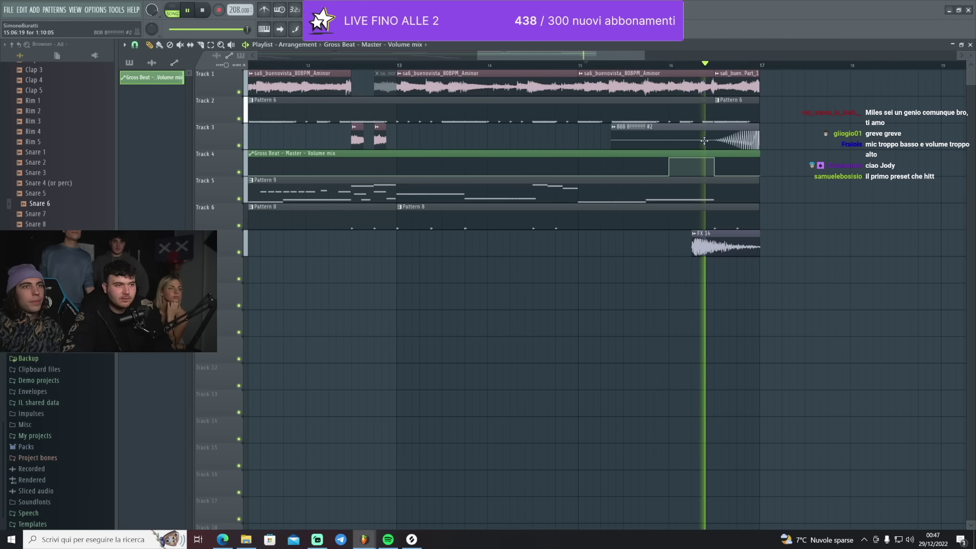
# Insert a second Gross Beat into effect slot 6 of the Master mixer track.
pyautogui.press('F9')
pyautogui.click(795, 335)
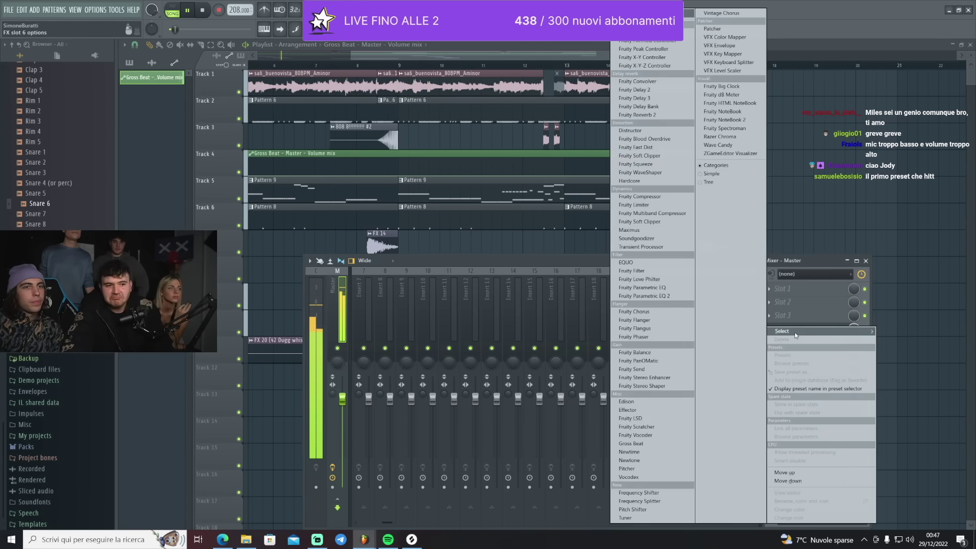
pyautogui.press('g')
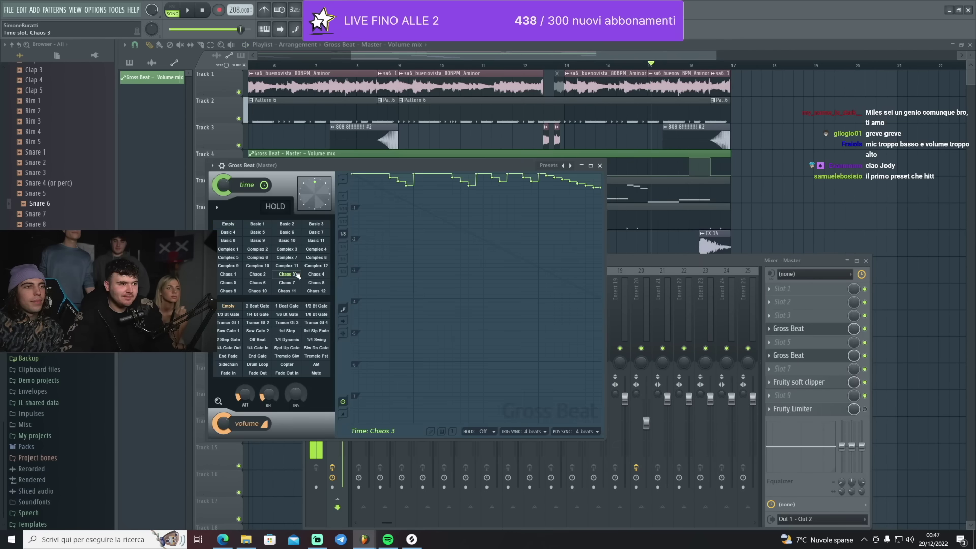
# Audition the time slots Complex 11, Complex 8 and Basic 11 in the second Gross Beat around bar 15.
pyautogui.click(299, 266)
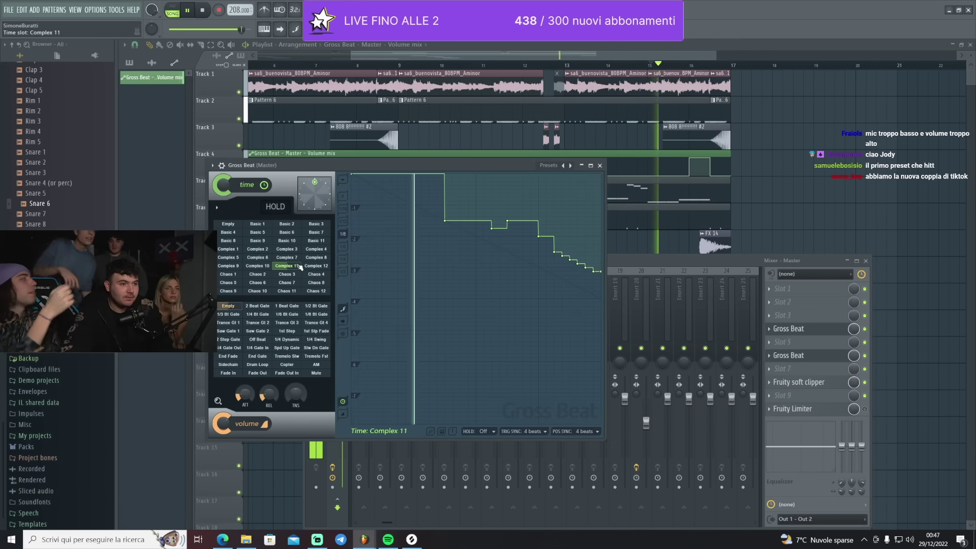
pyautogui.click(315, 257)
pyautogui.press('space')
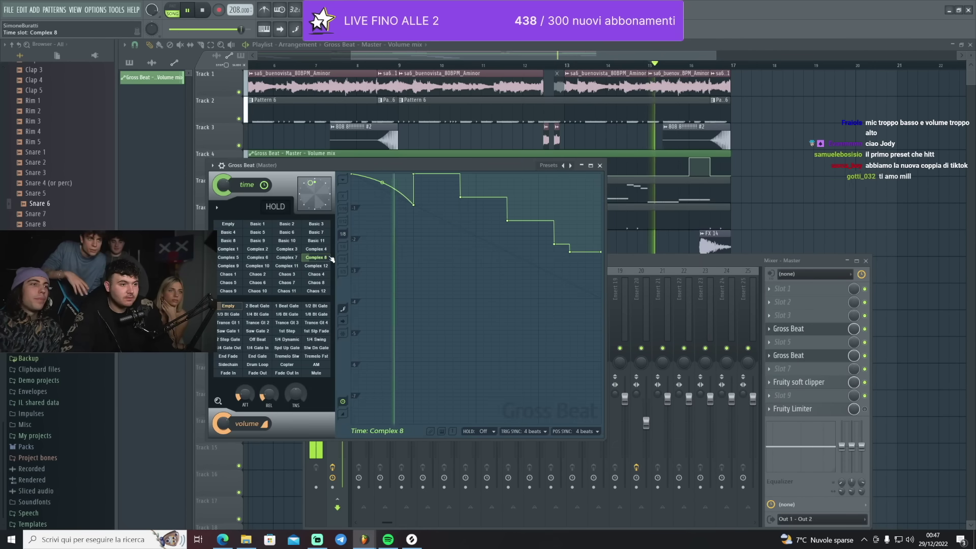
pyautogui.click(320, 241)
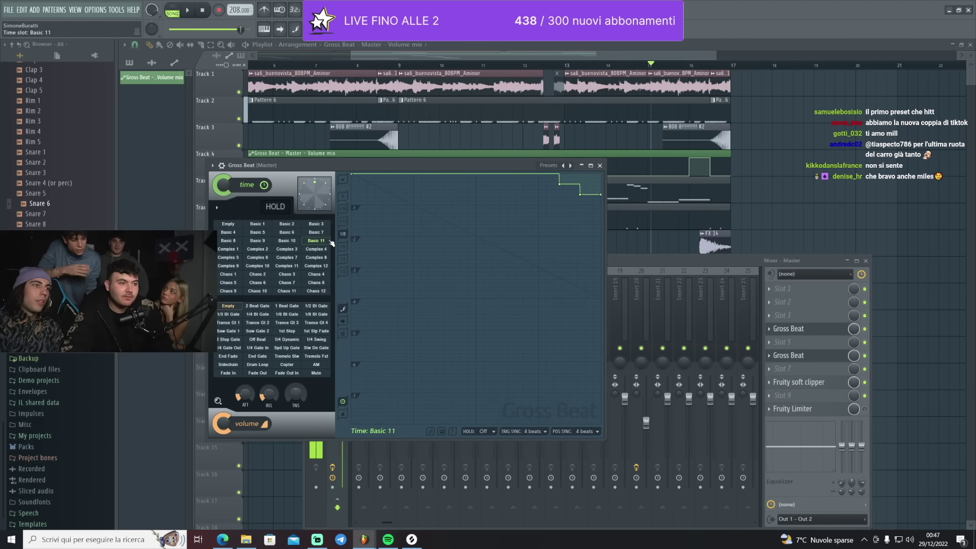
pyautogui.press('space')
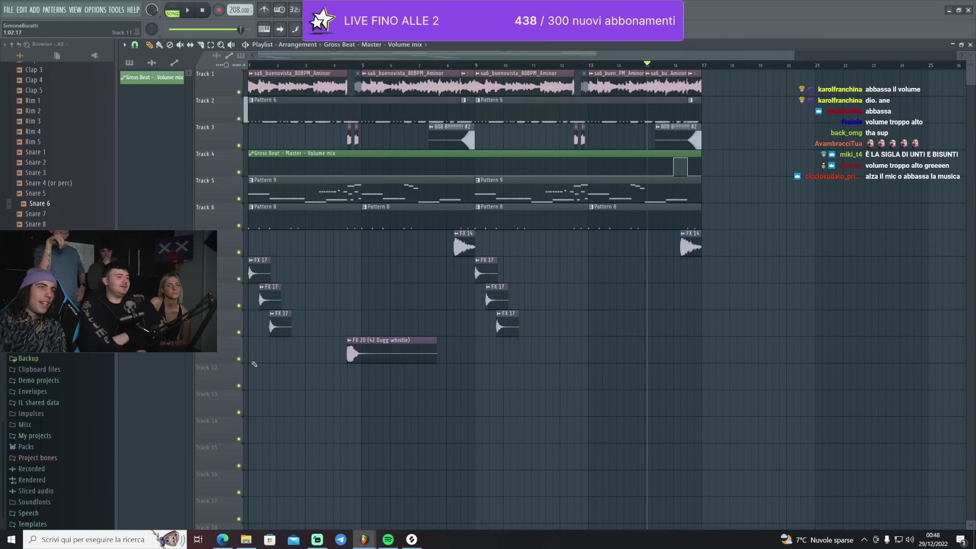
# Stop playback and replace Edison in effect slot 1 of the Master mixer track with Effector.
pyautogui.click(201, 12)
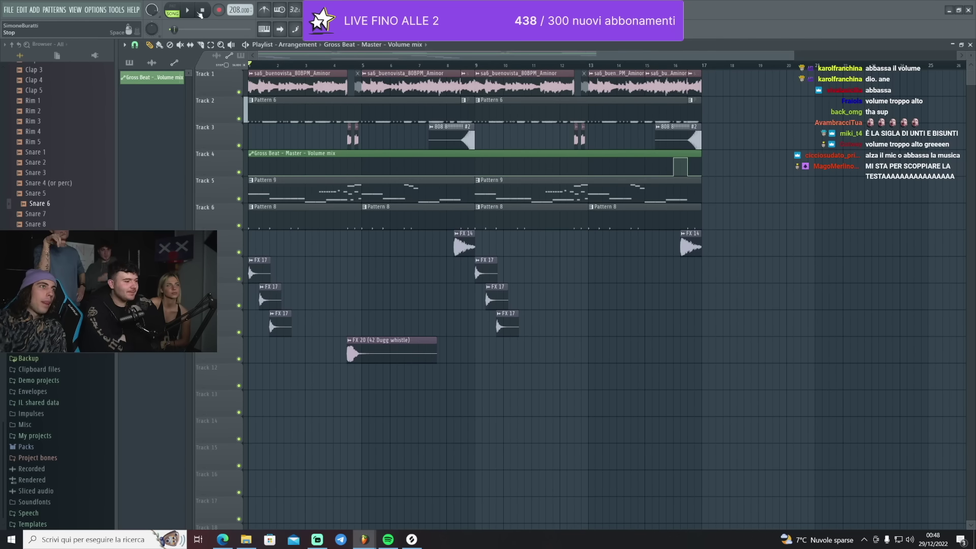
pyautogui.click(9, 11)
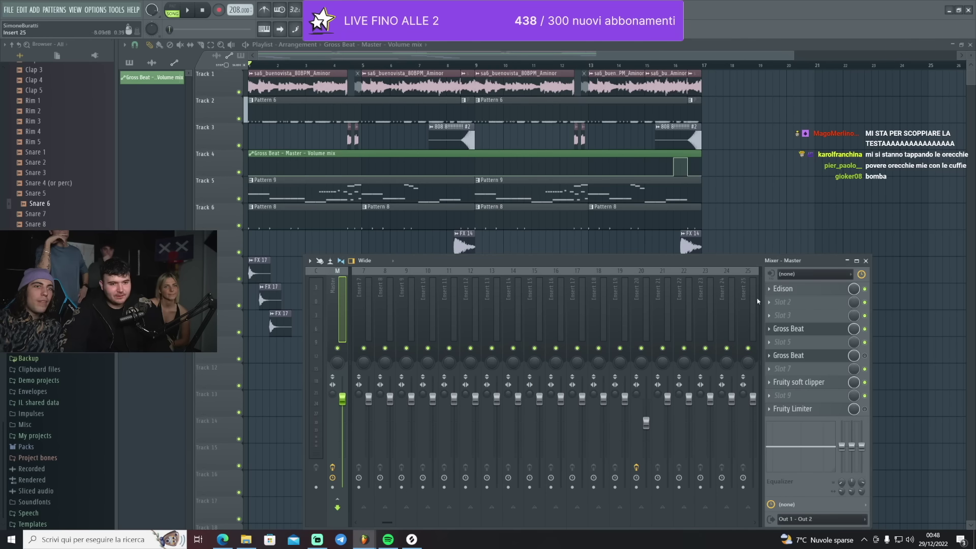
pyautogui.click(769, 288)
pyautogui.moveTo(792, 303)
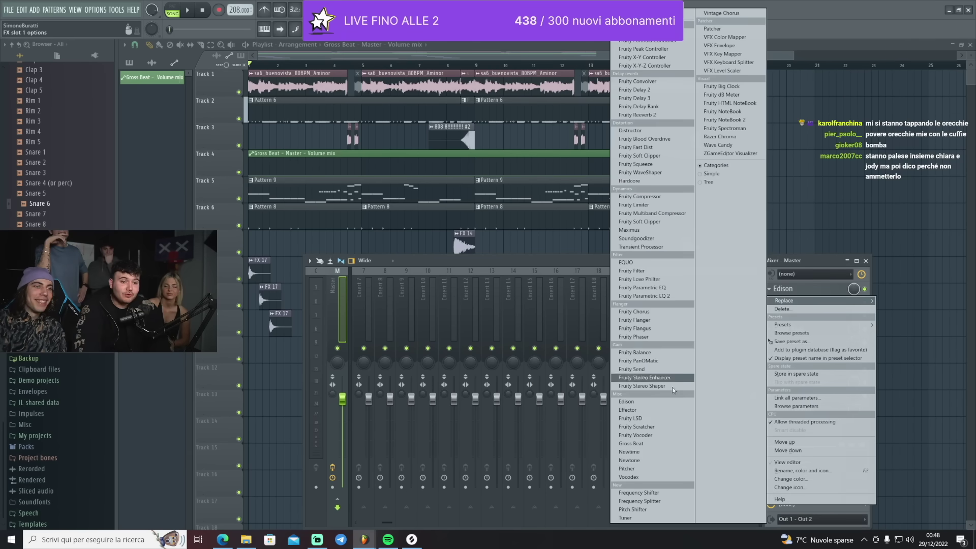
pyautogui.click(652, 413)
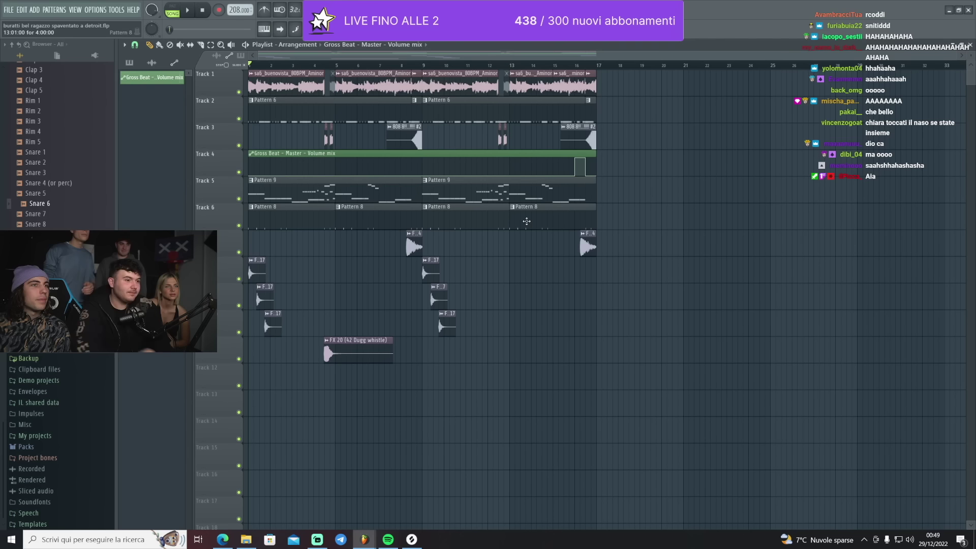
# Play back the complete 16-bar arrangement and stop it near the end.
pyautogui.press('space')
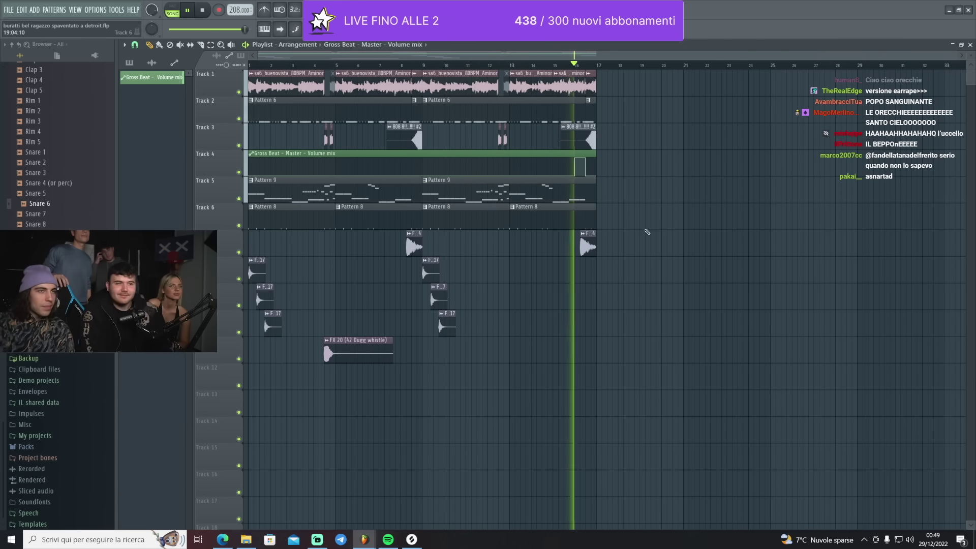
pyautogui.click(208, 13)
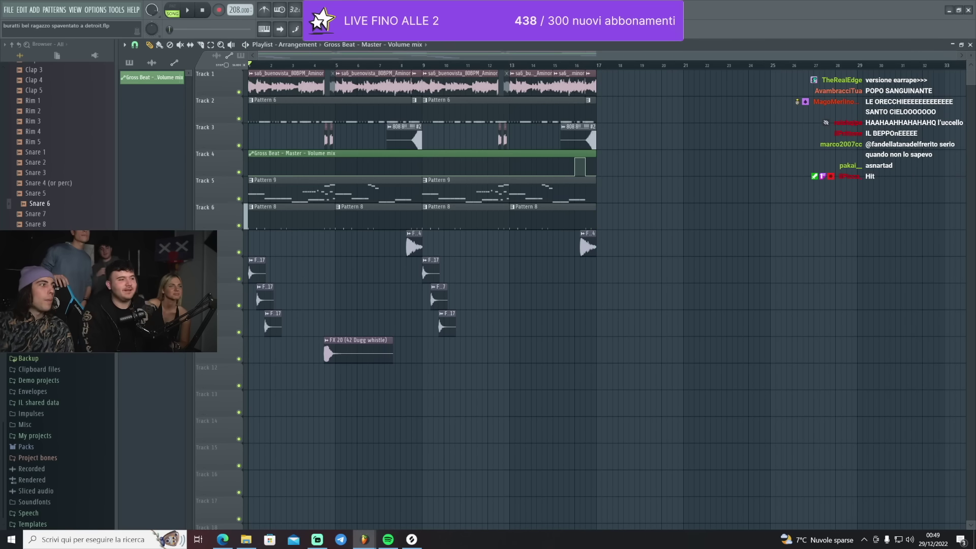